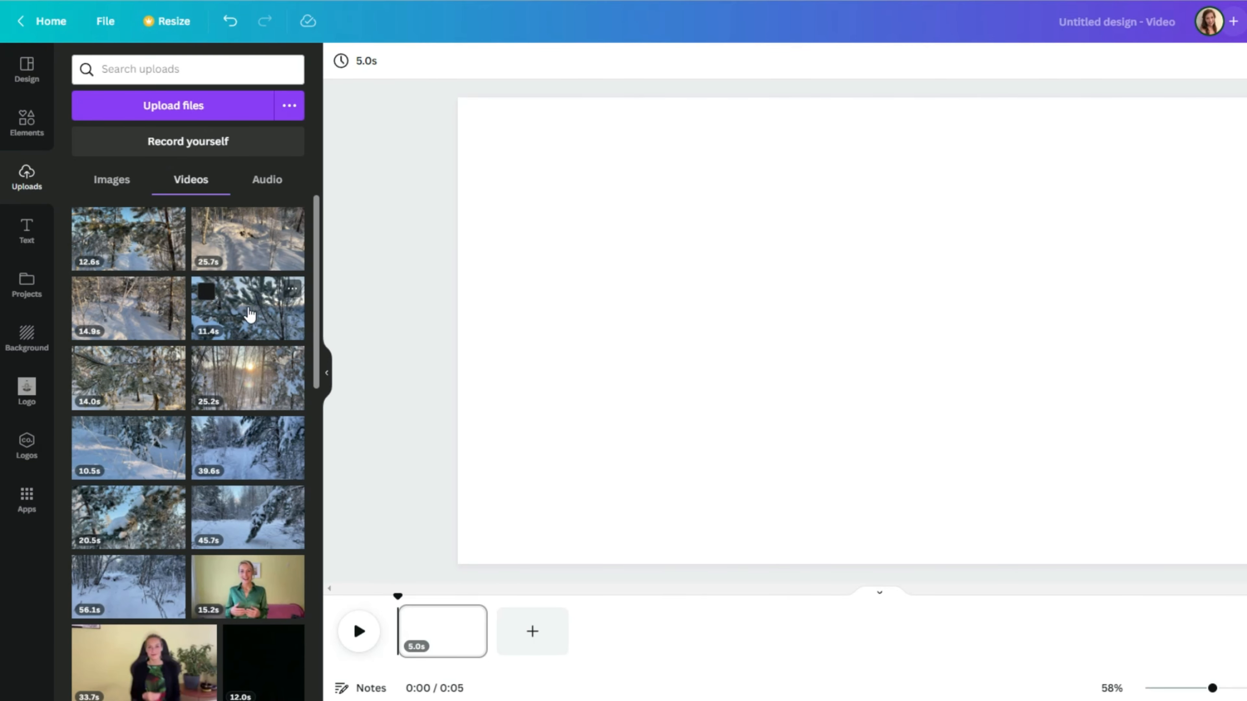
# Step: Place the 11.4-second snowy pine clip on the first page, then play and scrub to preview it
pyautogui.moveTo(250, 314); pyautogui.dragTo(444, 621)
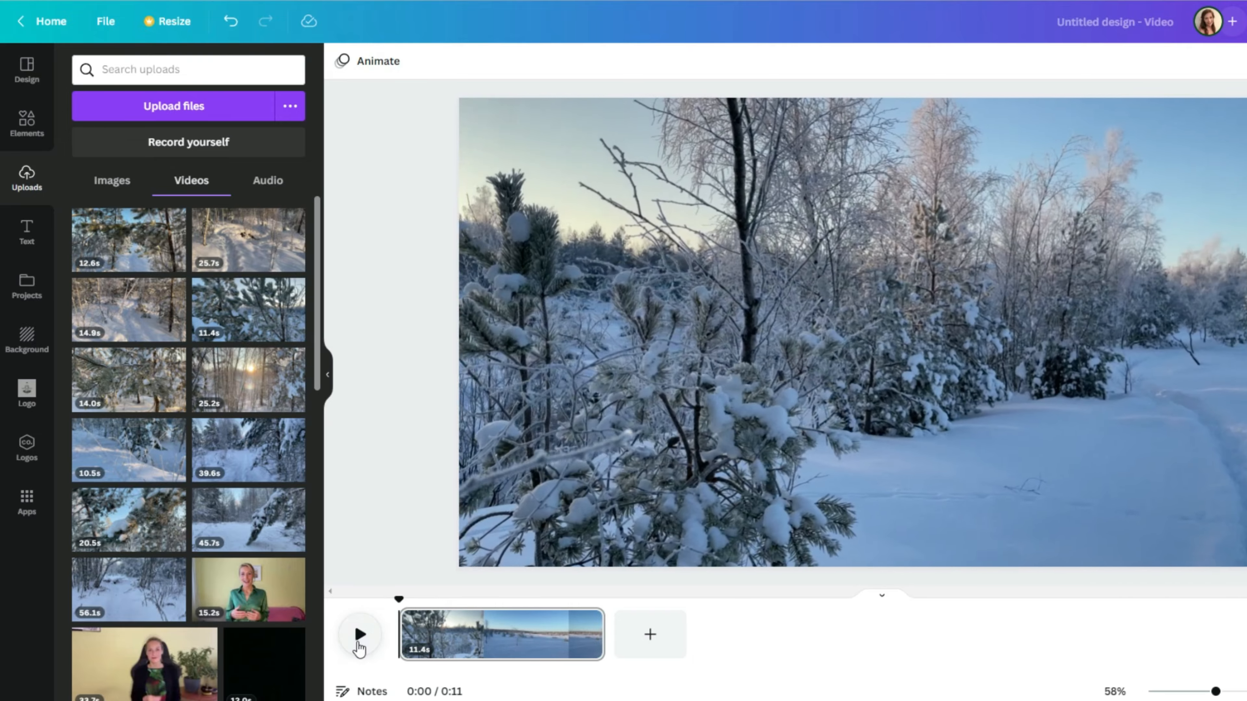
pyautogui.click(358, 636)
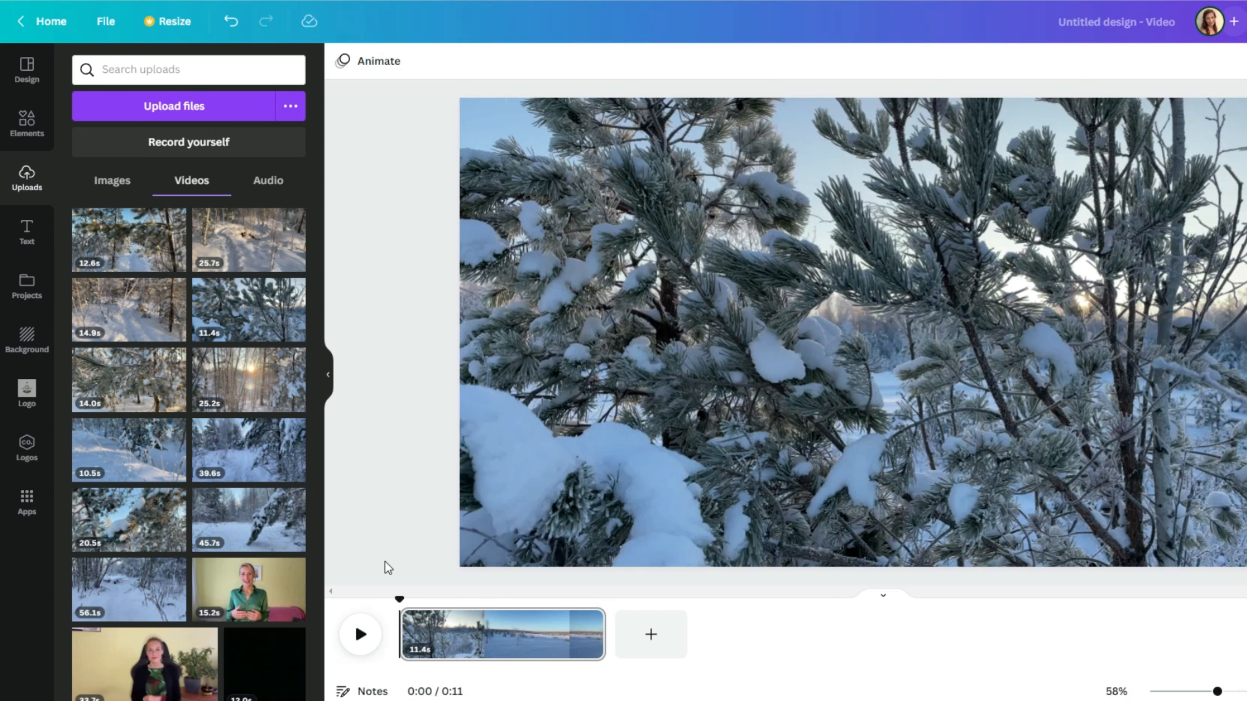
pyautogui.moveTo(398, 601); pyautogui.dragTo(413, 602)
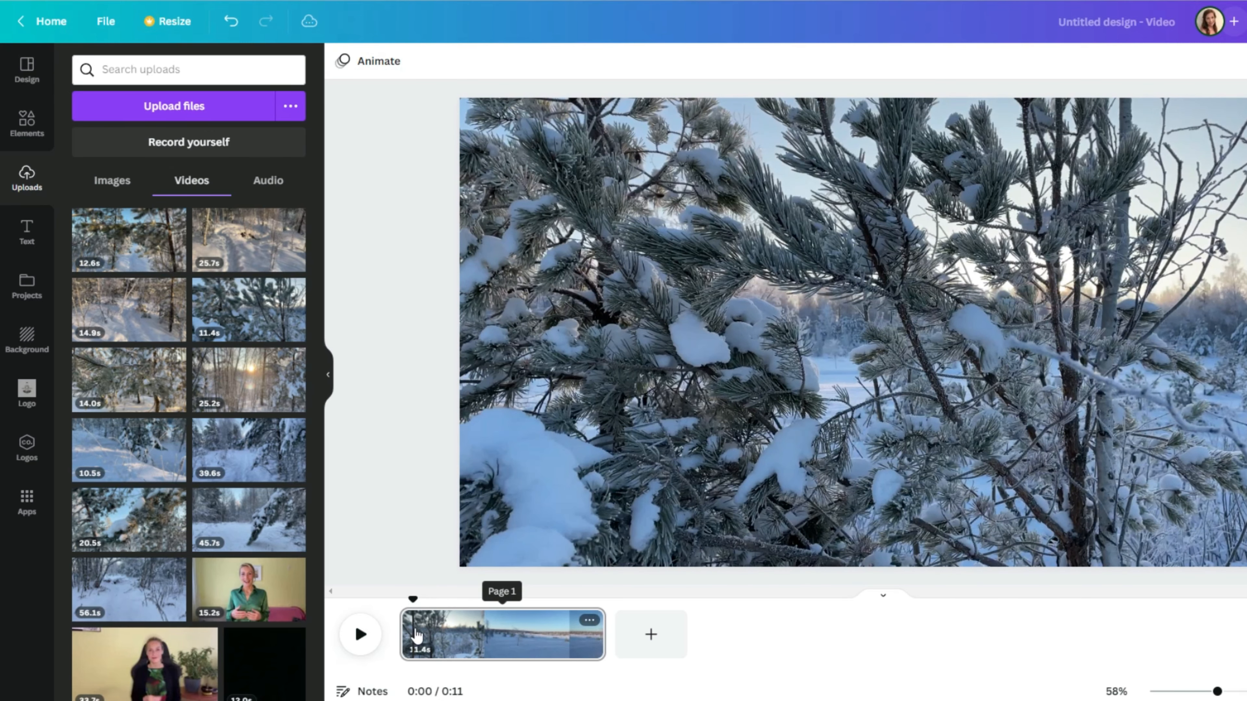
# Step: Split the pine clip into pages after its first 0.7 seconds and before its last 0.4 seconds
pyautogui.rightClick(417, 636)
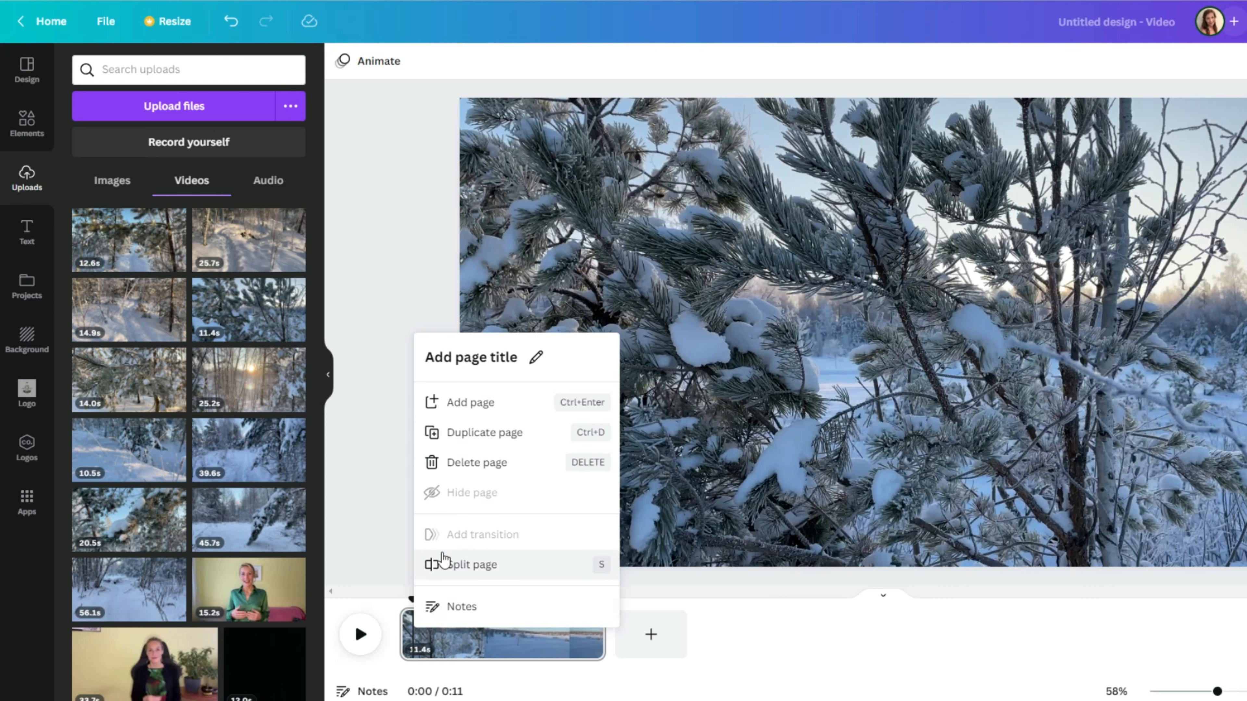
pyautogui.click(458, 572)
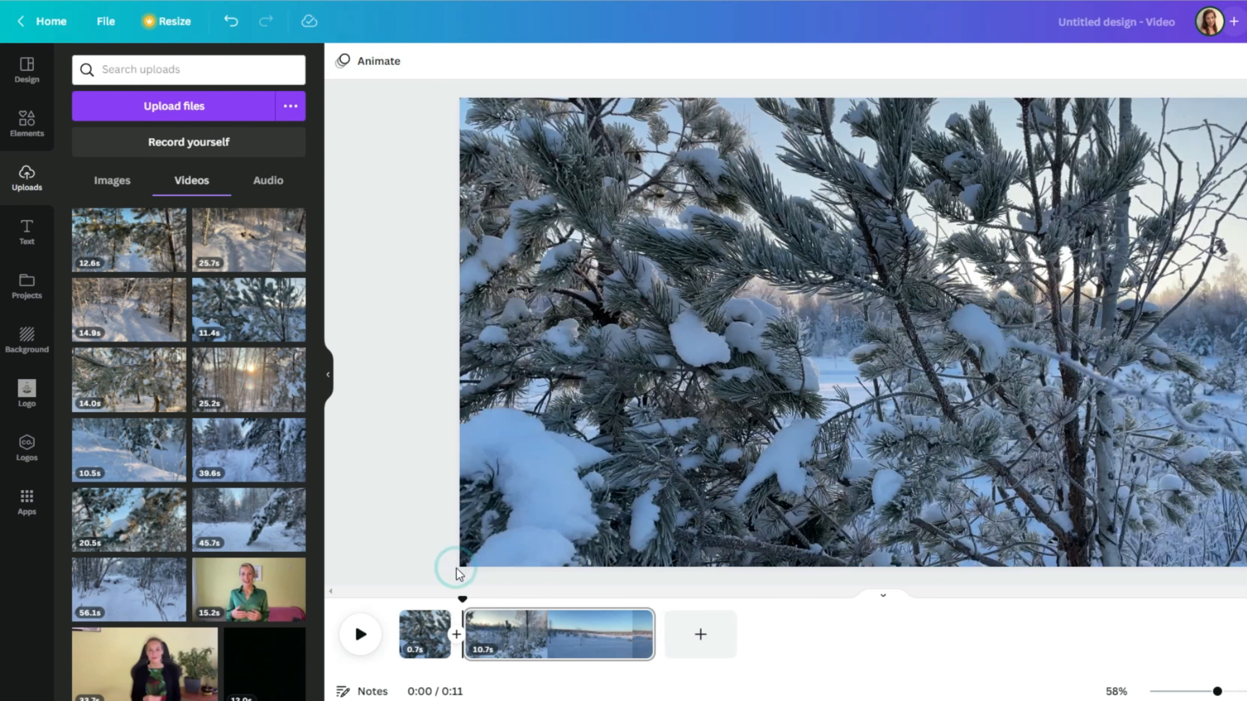
pyautogui.moveTo(462, 600); pyautogui.dragTo(638, 619)
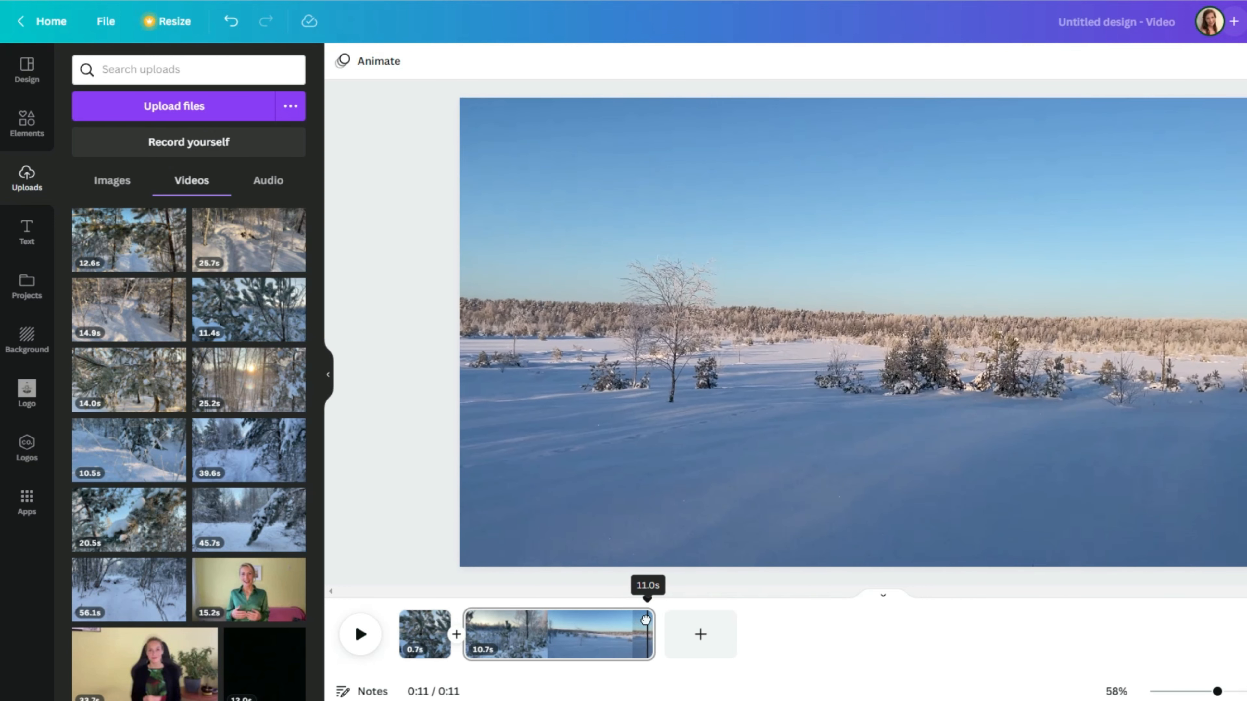
pyautogui.rightClick(638, 620)
pyautogui.click(697, 557)
# Step: Delete the 0.7-second opening page and the 0.4-second end page
pyautogui.rightClick(423, 644)
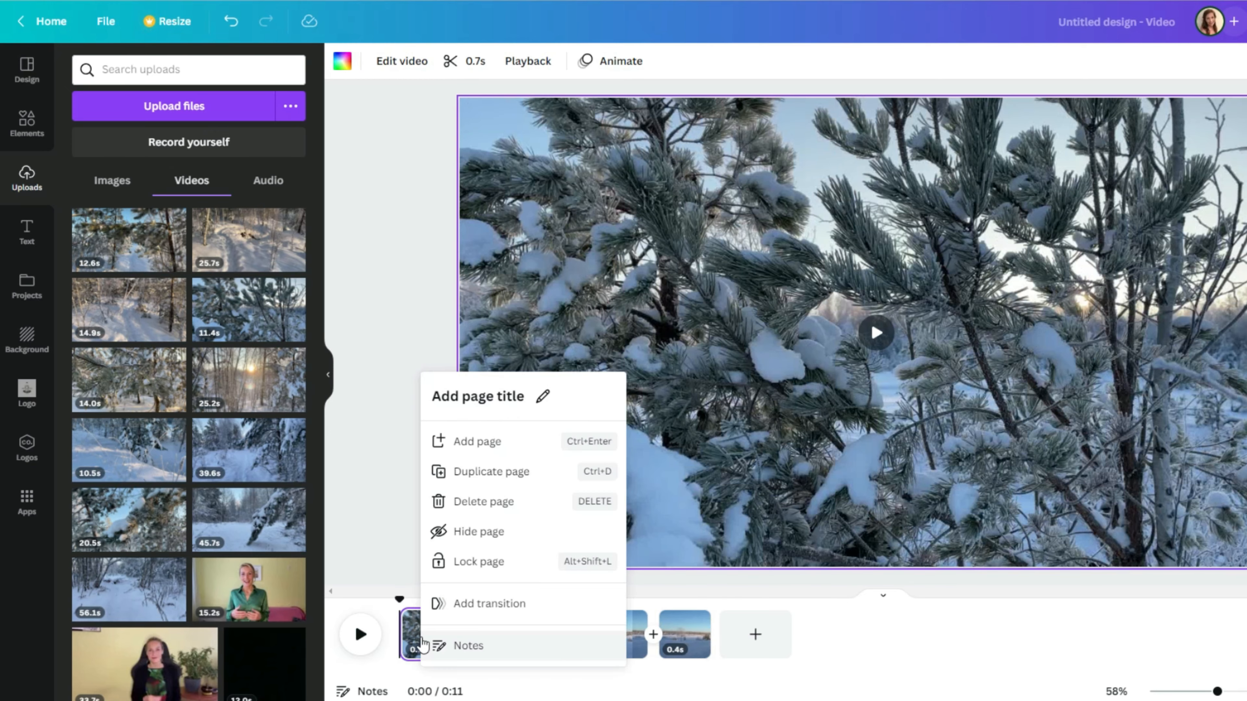
pyautogui.click(482, 504)
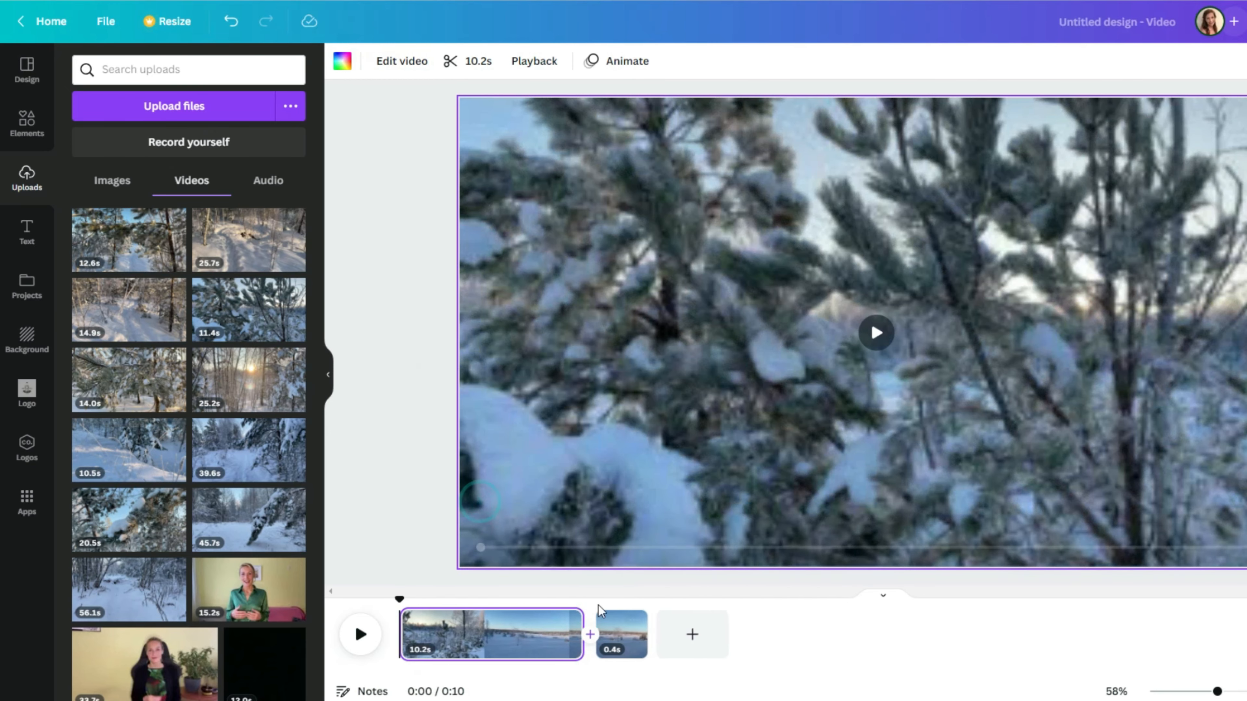
pyautogui.click(621, 624)
pyautogui.rightClick(621, 625)
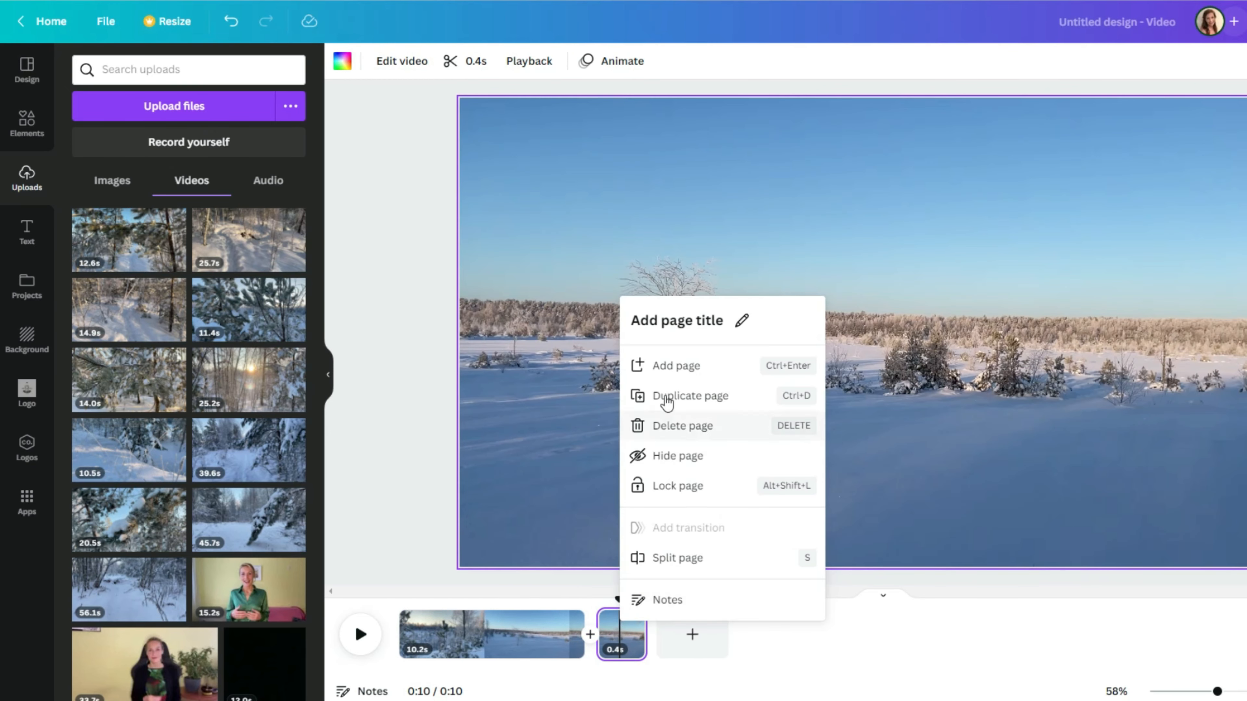
pyautogui.click(692, 428)
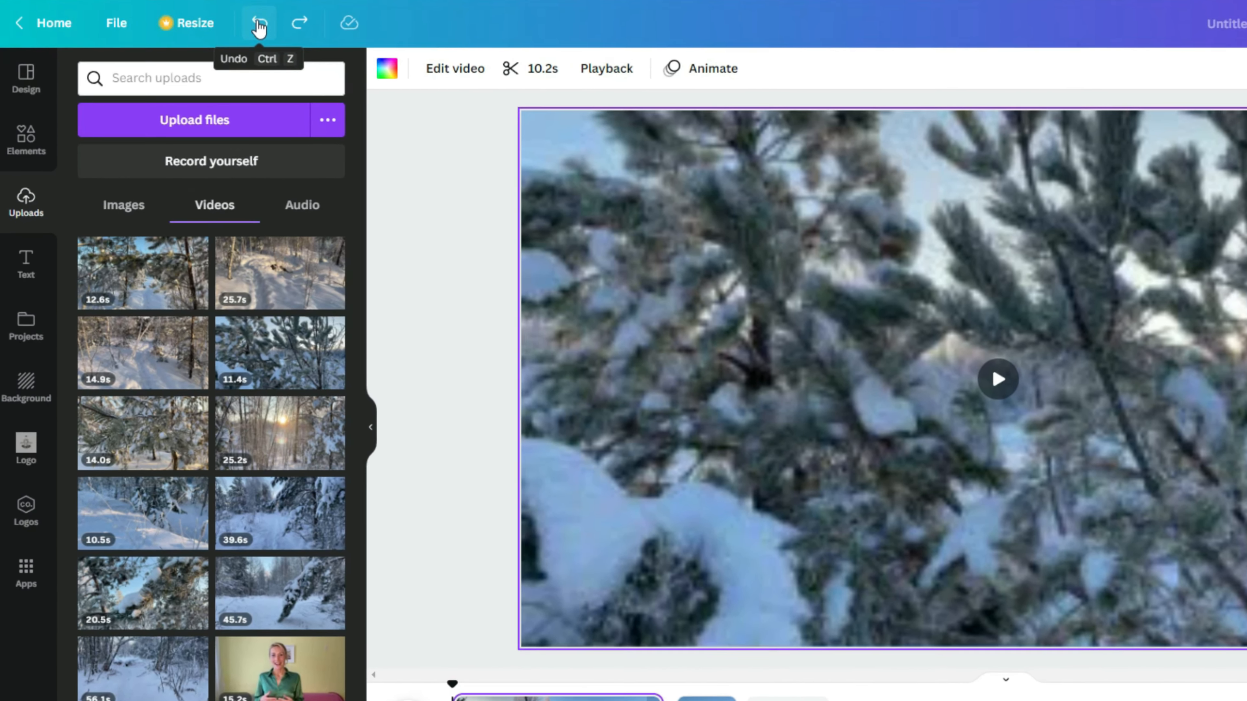
# Step: Undo and redo both page deletions, then trim a little off the pine clip's start
pyautogui.click(252, 26)
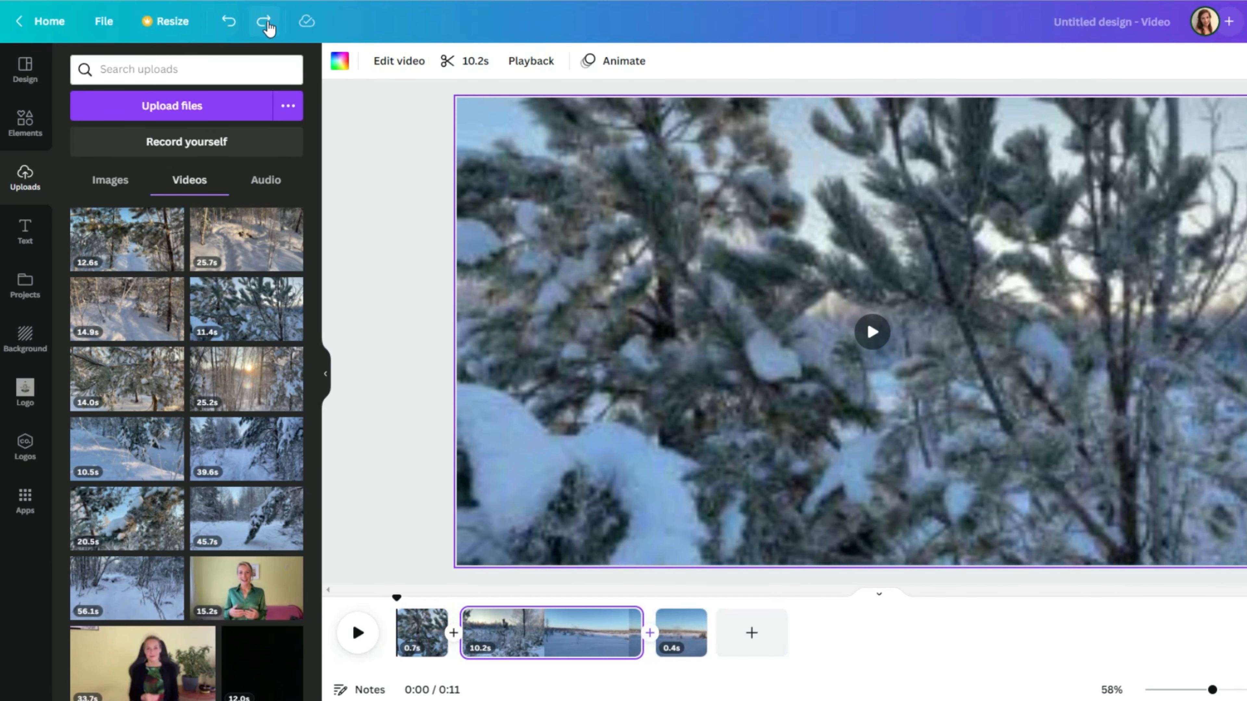
pyautogui.click(265, 22)
pyautogui.click(265, 22)
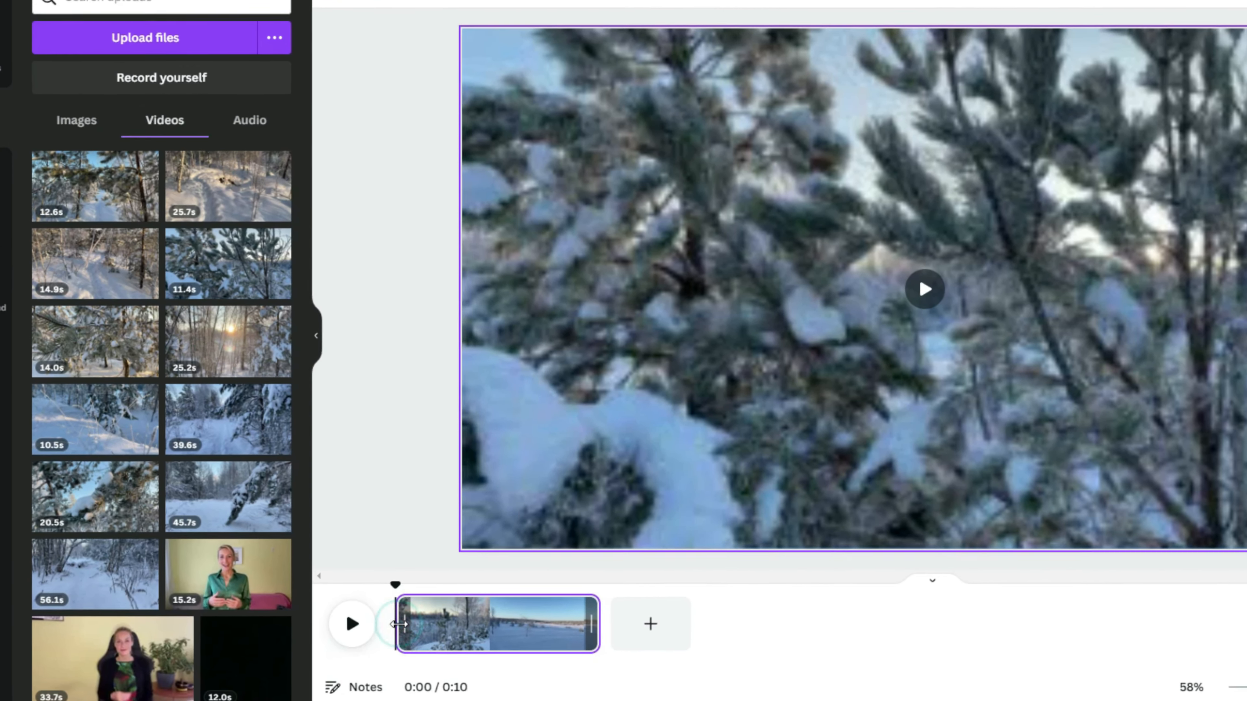
pyautogui.moveTo(399, 625)
pyautogui.mouseDown()
pyautogui.moveTo(485, 616)
pyautogui.moveTo(479, 601)
pyautogui.moveTo(423, 599)
pyautogui.moveTo(400, 627)
pyautogui.mouseUp()
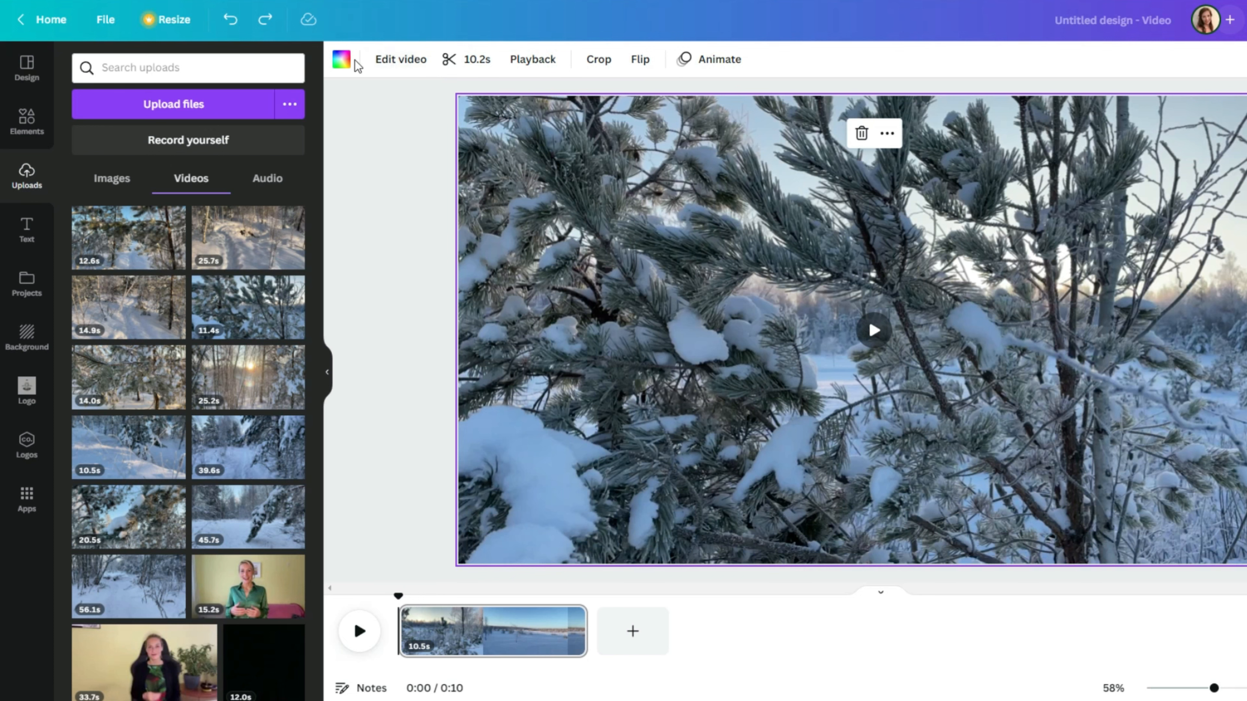
# Step: Preview the Dare, Summer, Festive and Epic video filters on the pine clip
pyautogui.click(393, 61)
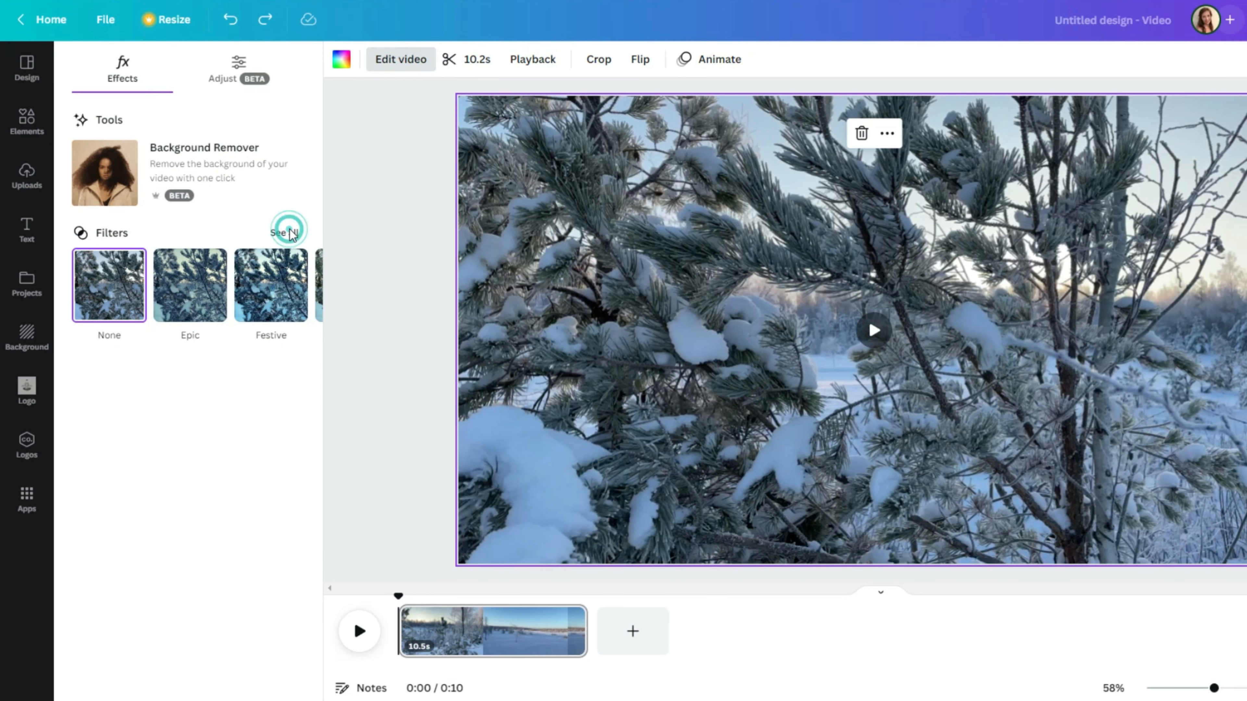
pyautogui.click(288, 233)
pyautogui.scroll(-5, 196, 387)
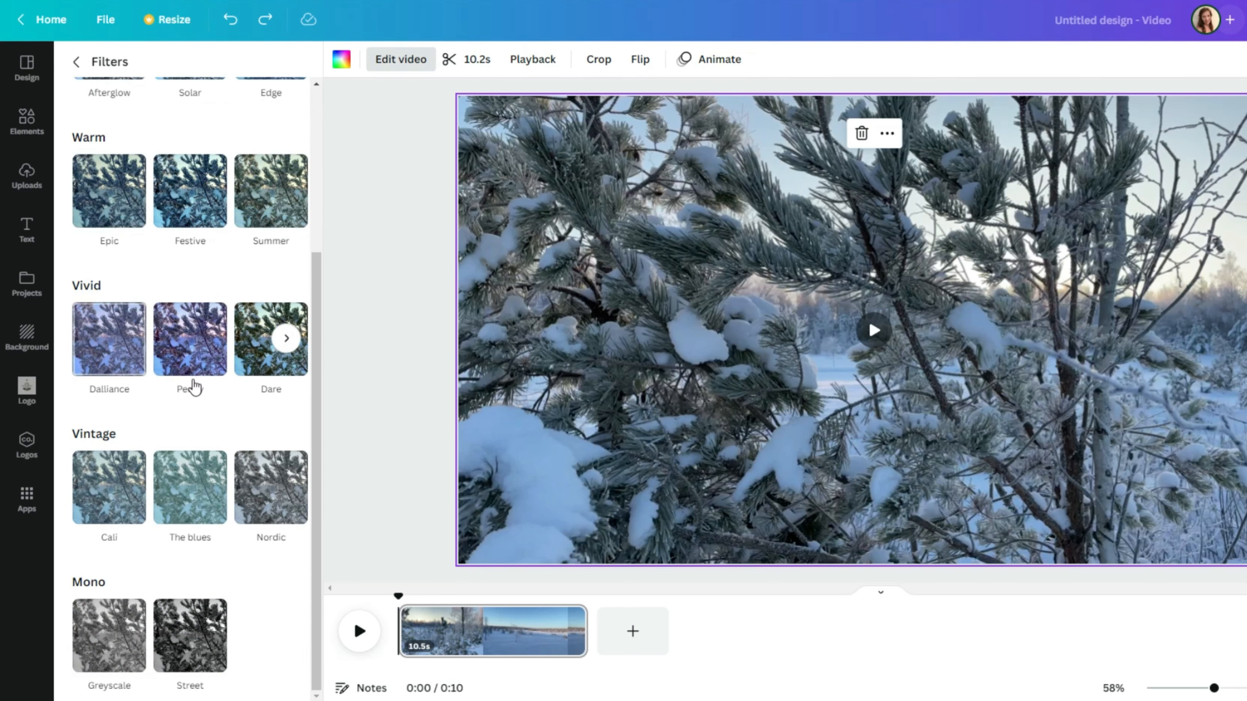
pyautogui.click(260, 328)
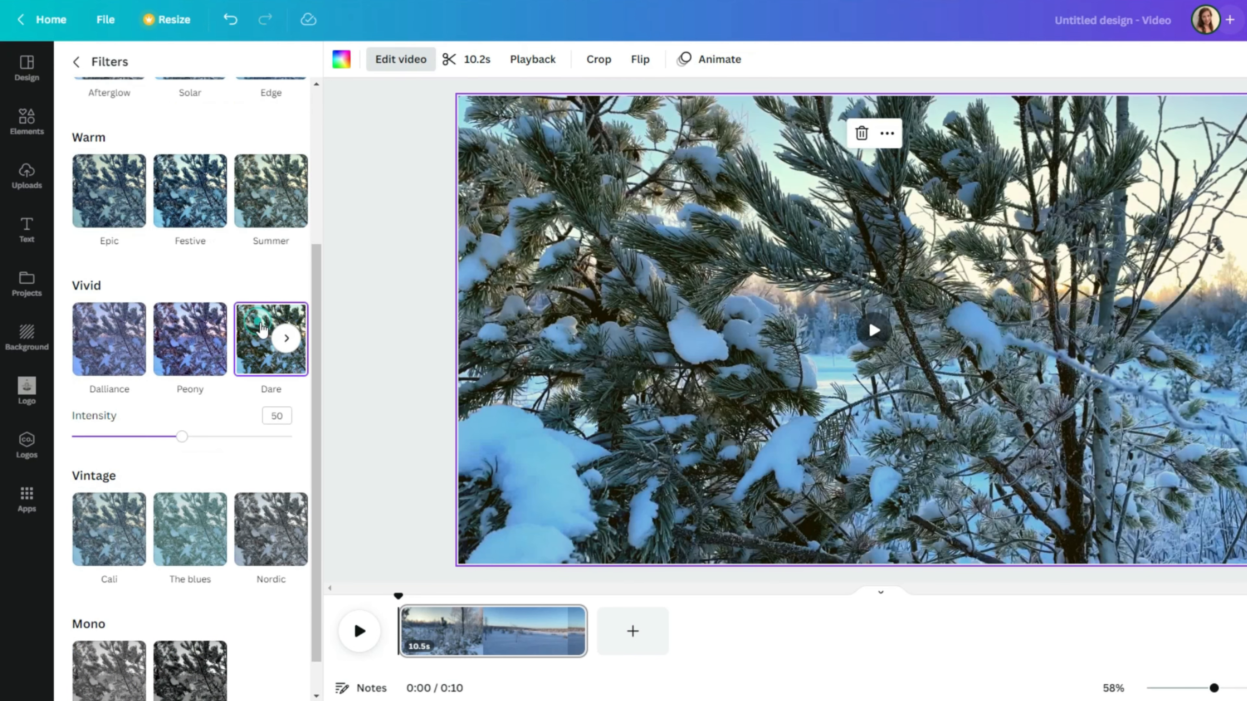
pyautogui.click(260, 192)
pyautogui.click(191, 205)
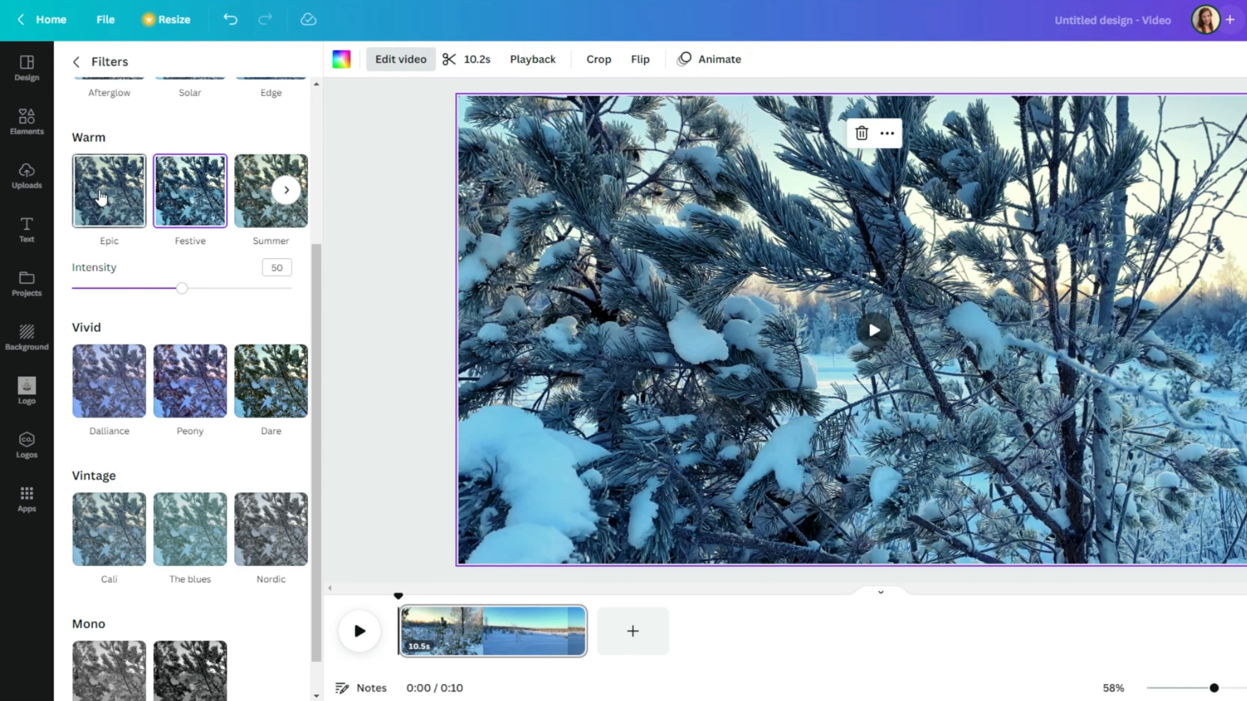
pyautogui.click(101, 198)
pyautogui.scroll(5, 84, 196)
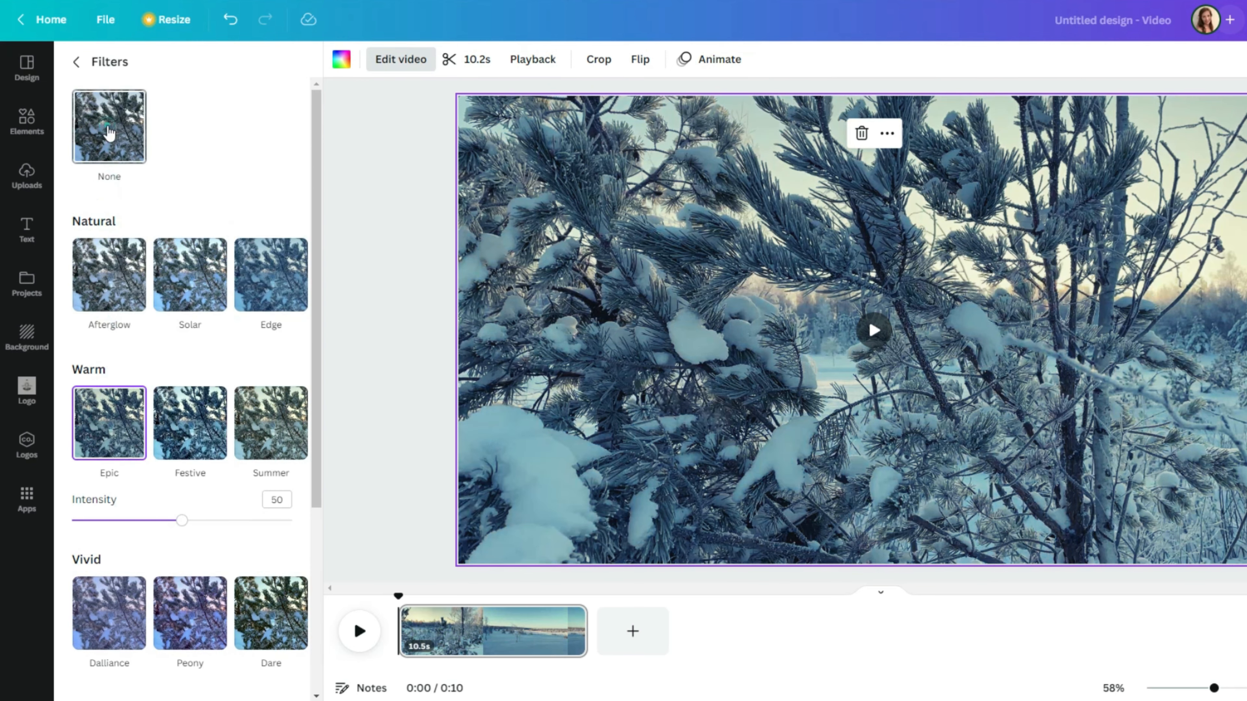
# Step: Apply the Dare filter at intensity 50 and look over the colour and light adjustments
pyautogui.click(271, 613)
pyautogui.click(76, 62)
pyautogui.click(224, 70)
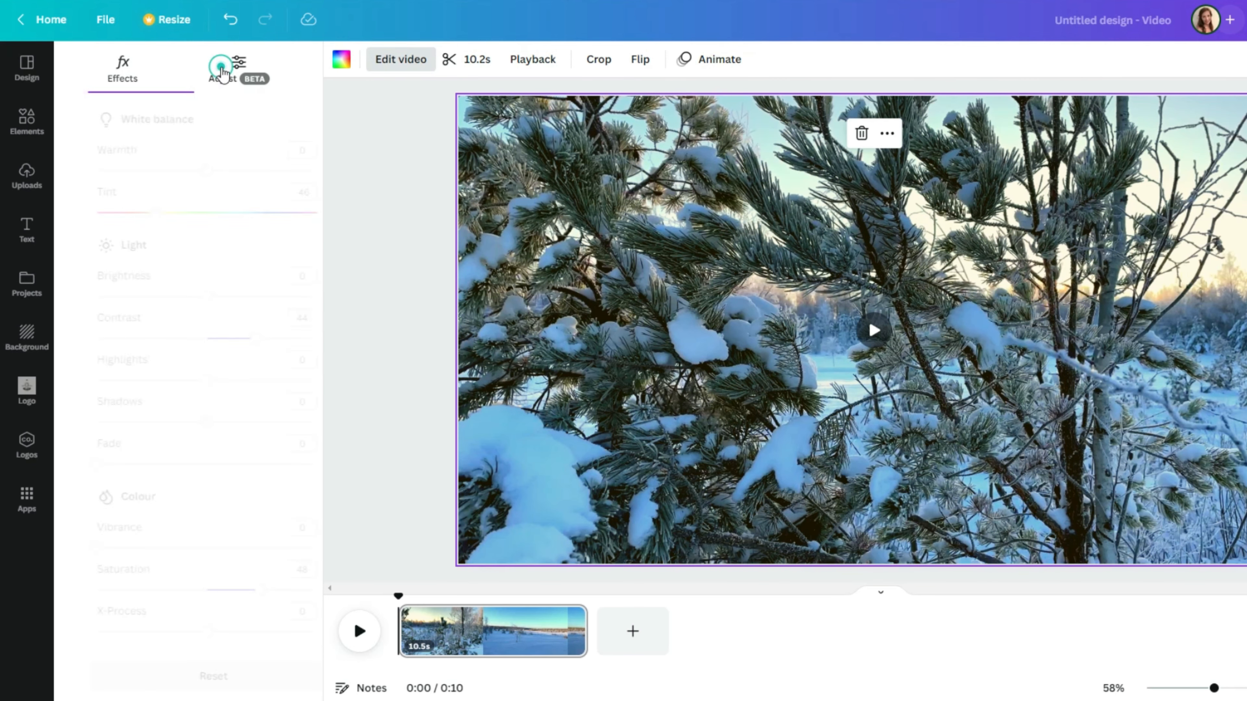
pyautogui.scroll(-2, 125, 540)
pyautogui.click(26, 176)
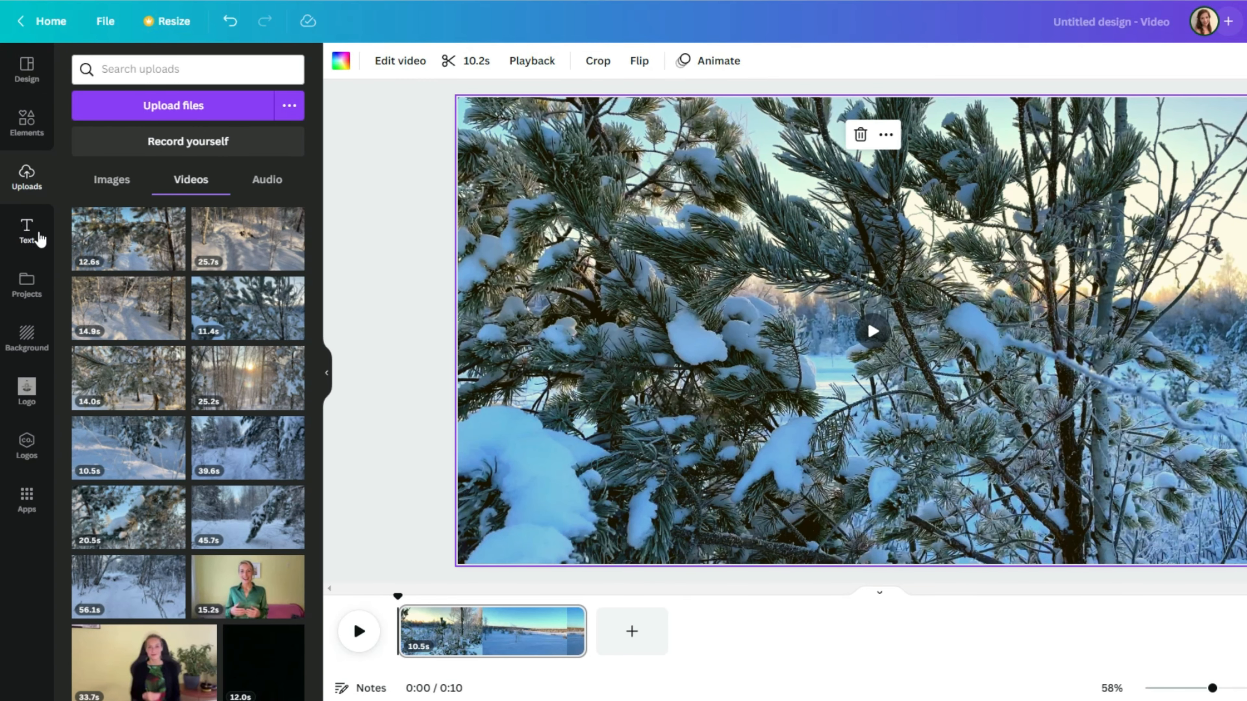
# Step: Browse the Text panel's heading styles and font combinations, then set playback to about 4.7 seconds
pyautogui.click(27, 236)
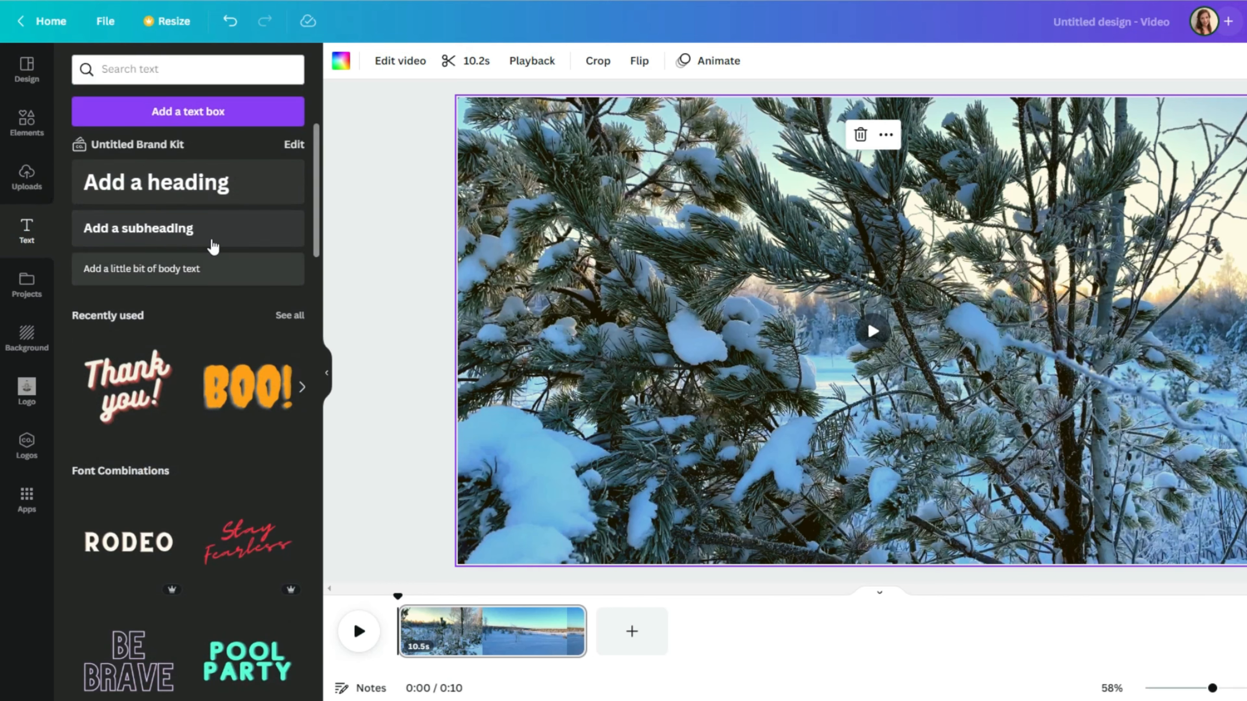
pyautogui.scroll(-10, 229, 271)
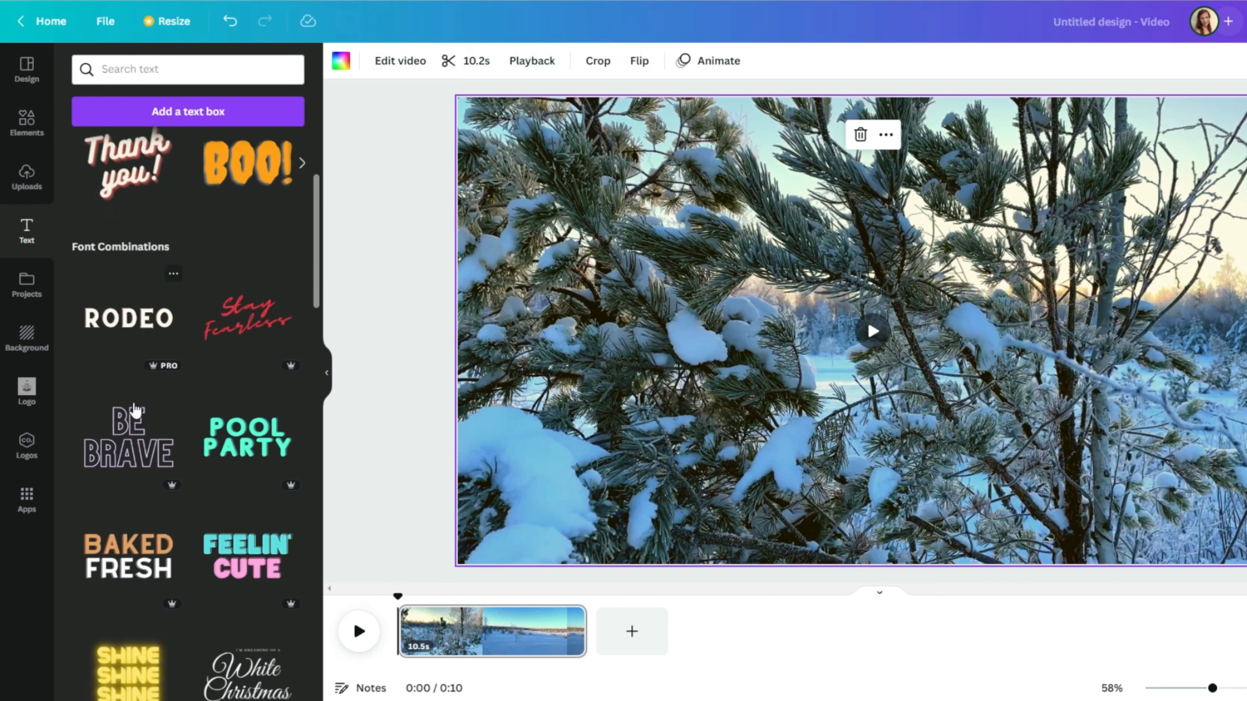
pyautogui.scroll(-5, 157, 518)
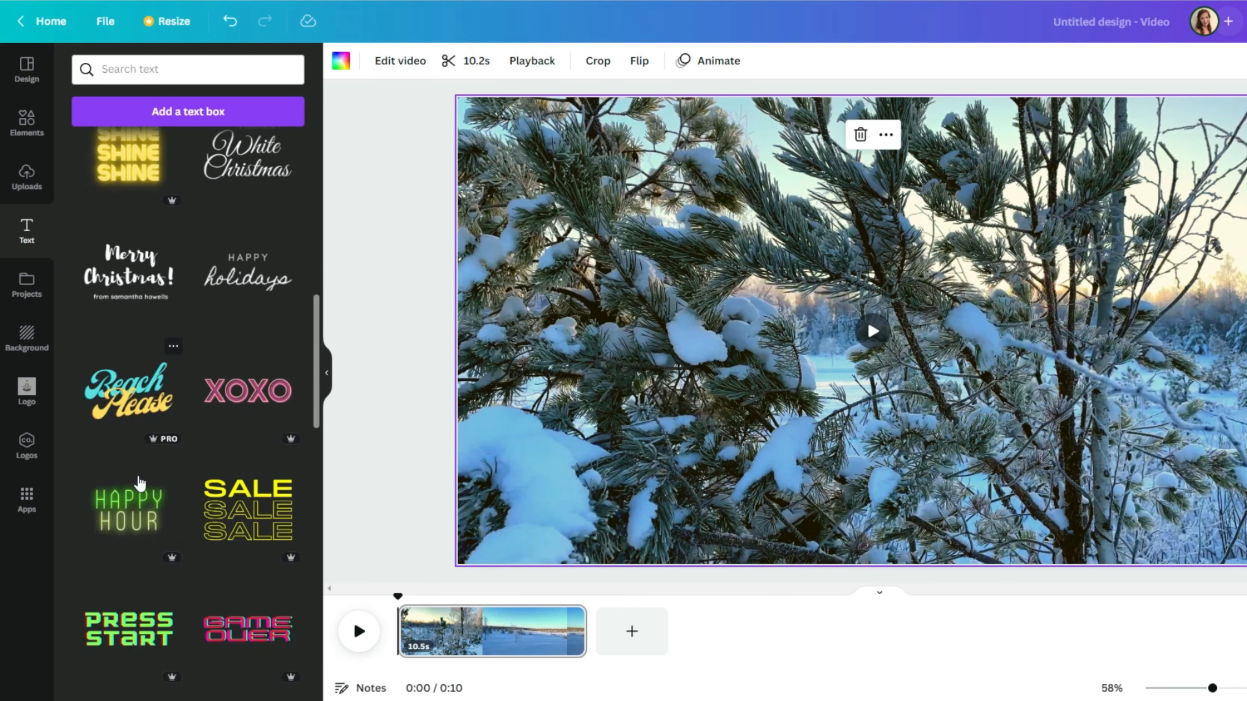
pyautogui.scroll(12, 216, 344)
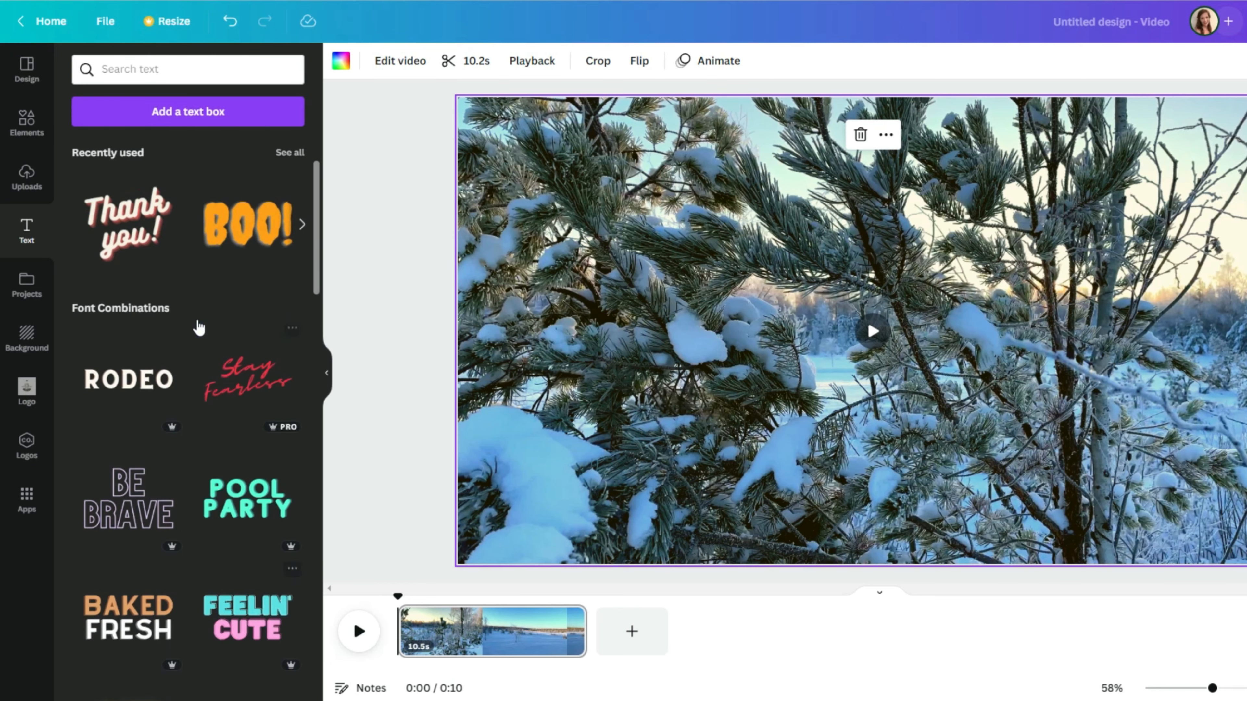
pyautogui.scroll(2, 178, 353)
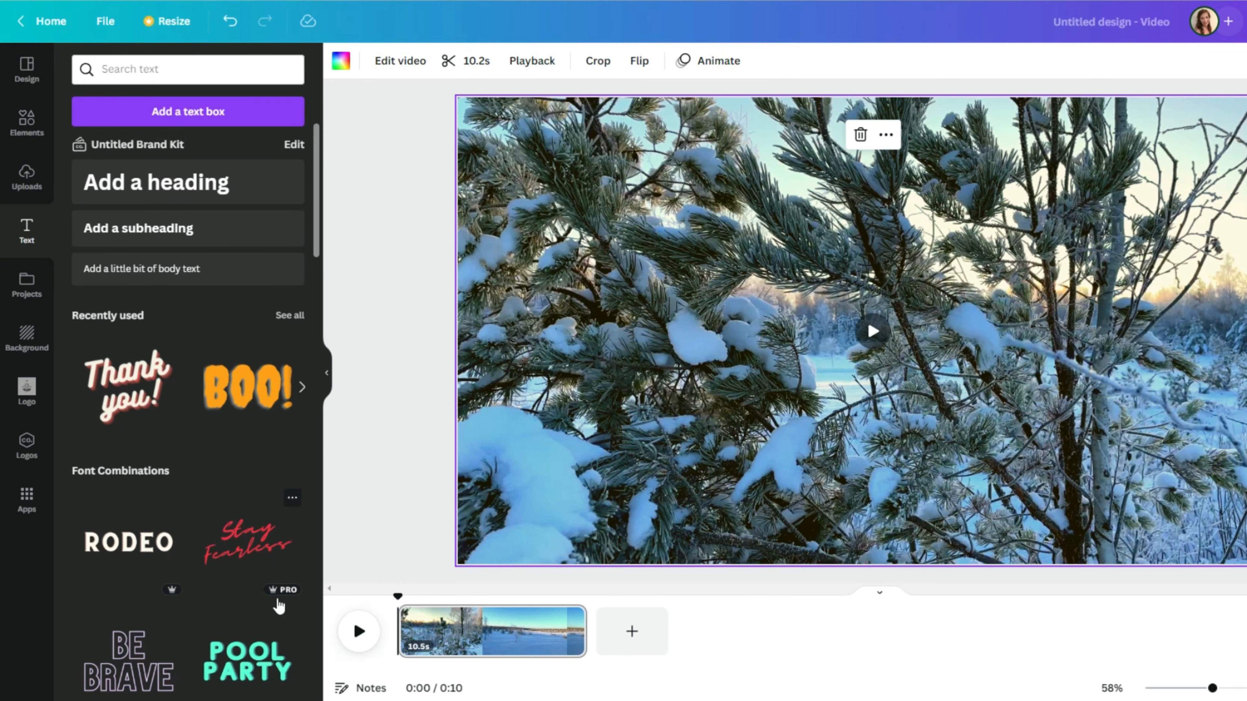
pyautogui.click(481, 593)
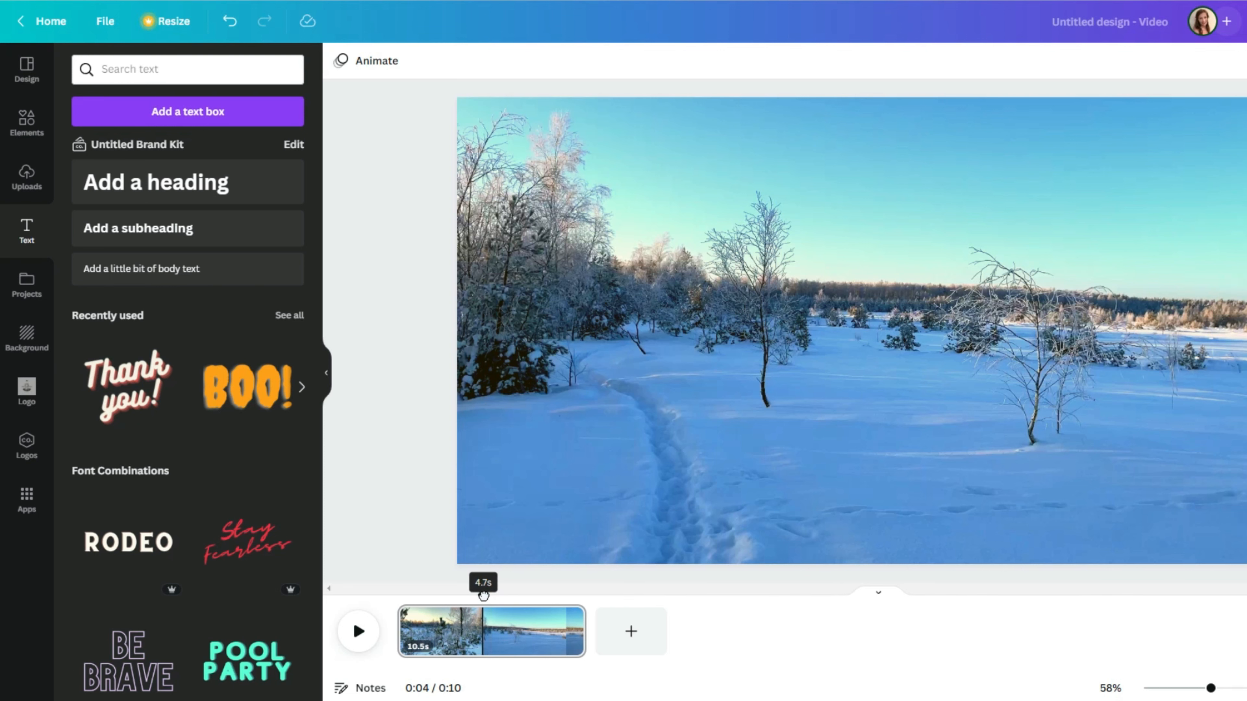
# Step: Split the clip into 4.7- and 5.7-second pages and add an enlarged 'Happy holiday season!' heading
pyautogui.rightClick(486, 632)
pyautogui.click(527, 561)
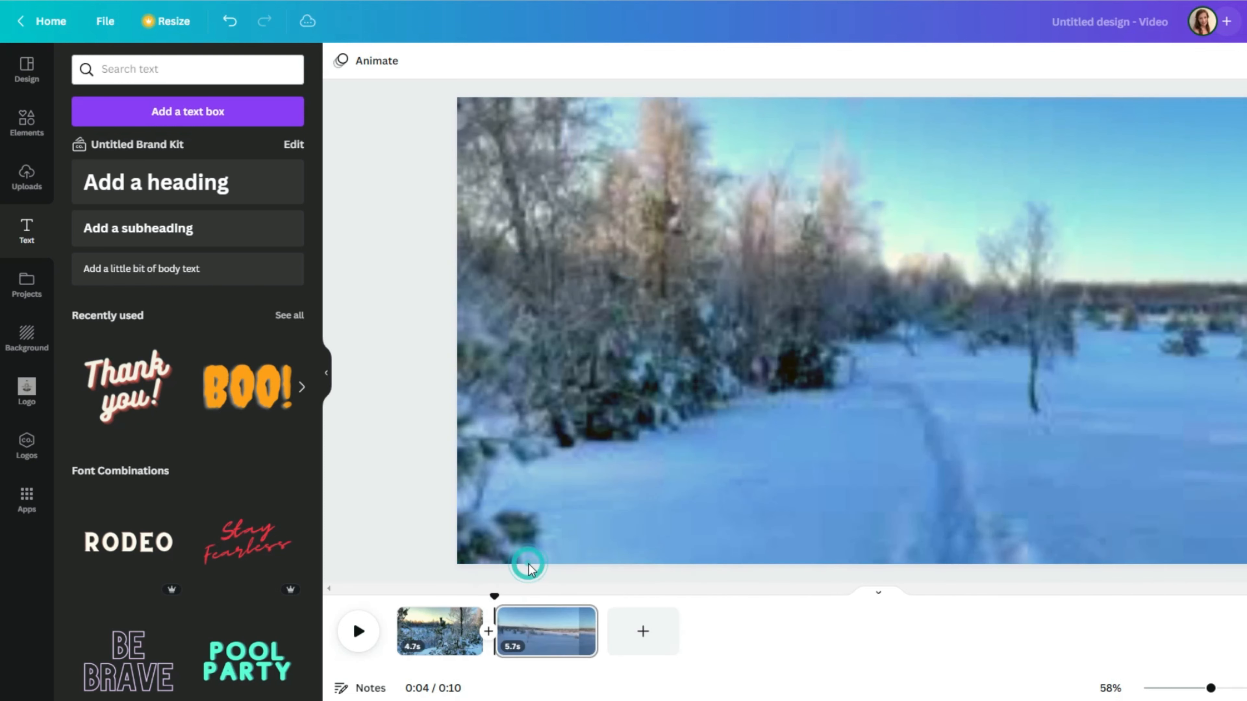
pyautogui.click(180, 115)
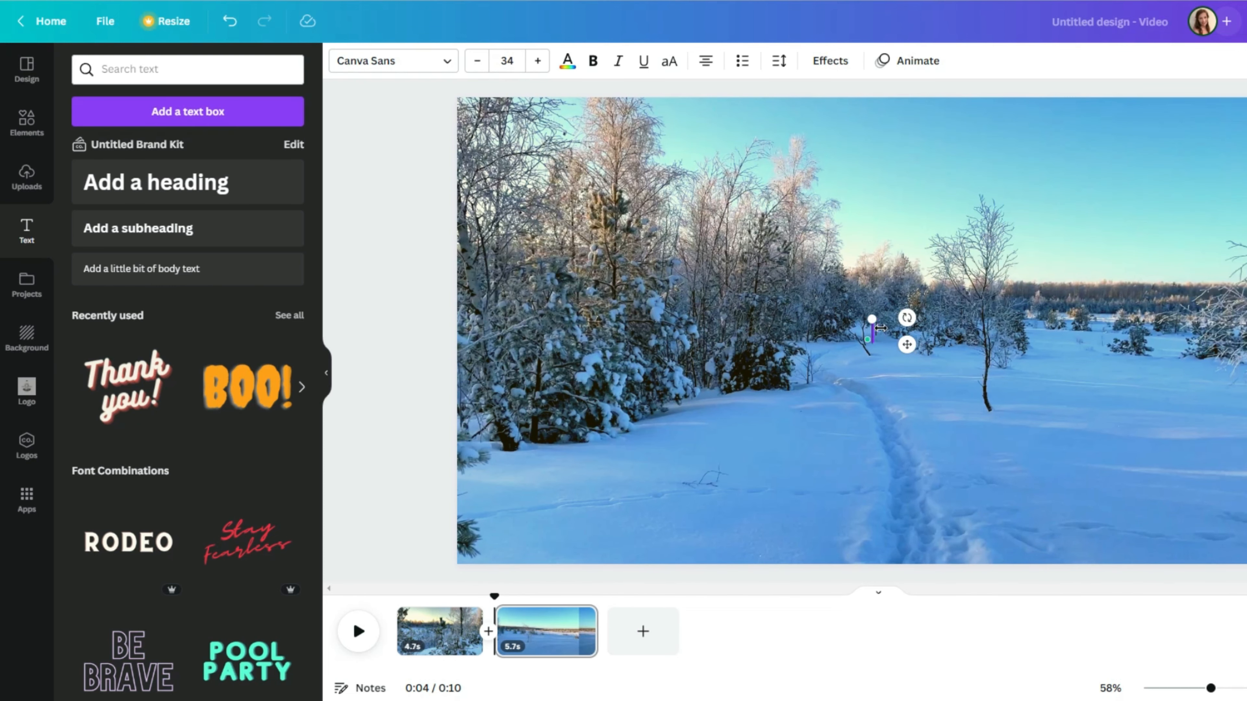
pyautogui.click(442, 60)
pyautogui.click(538, 60)
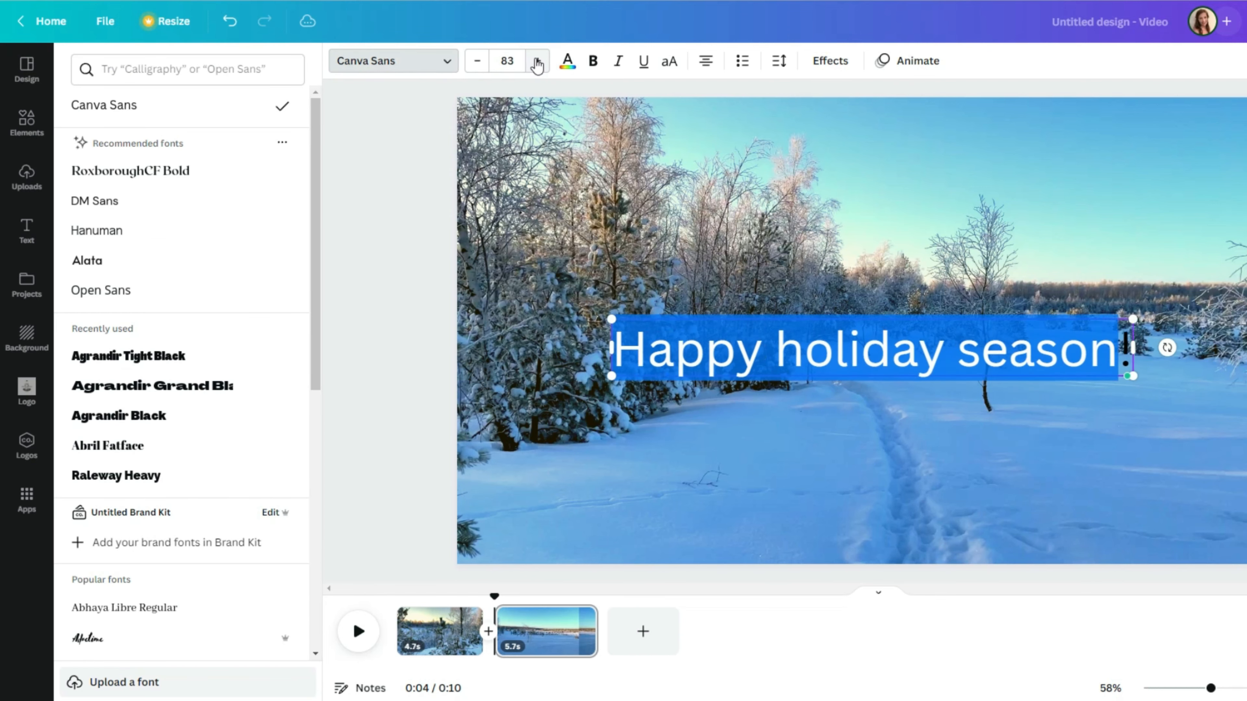
# Step: Set the heading in Benedict, scale it to 186, move it to the bottom, and preview
pyautogui.click(108, 446)
pyautogui.scroll(-3, 105, 492)
pyautogui.click(103, 491)
pyautogui.scroll(-7, 109, 521)
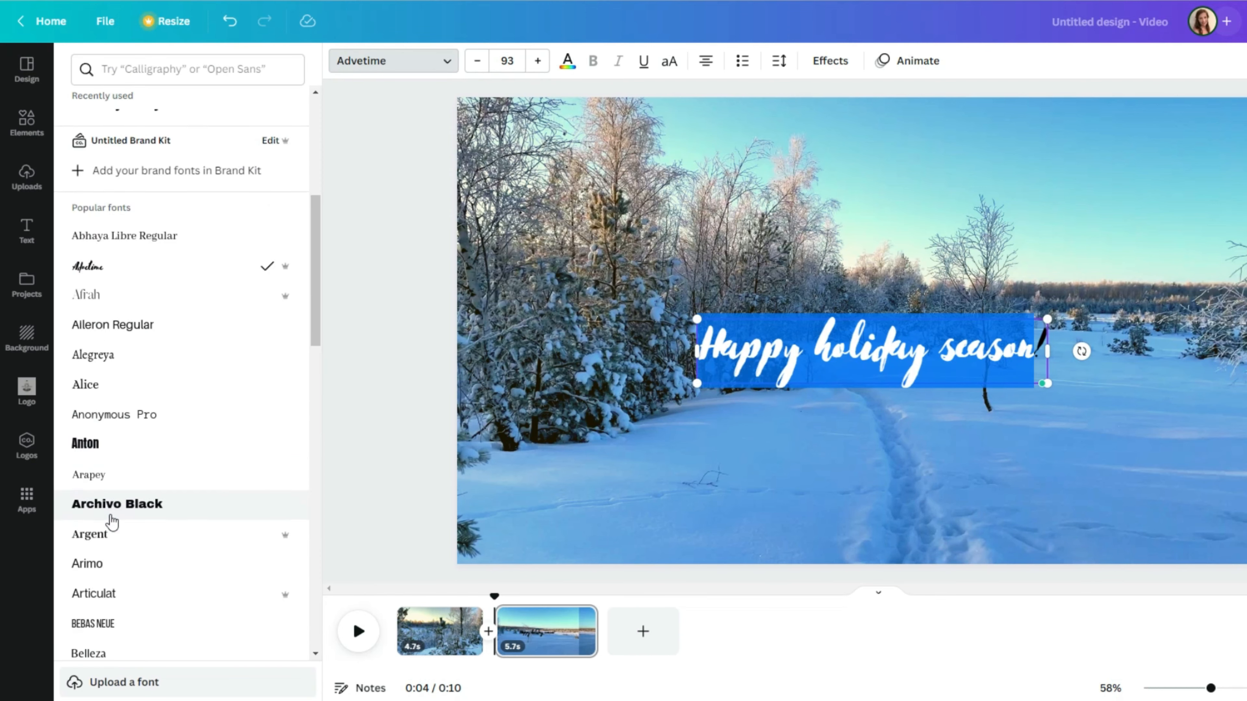
pyautogui.click(88, 533)
pyautogui.moveTo(706, 320); pyautogui.dragTo(545, 288)
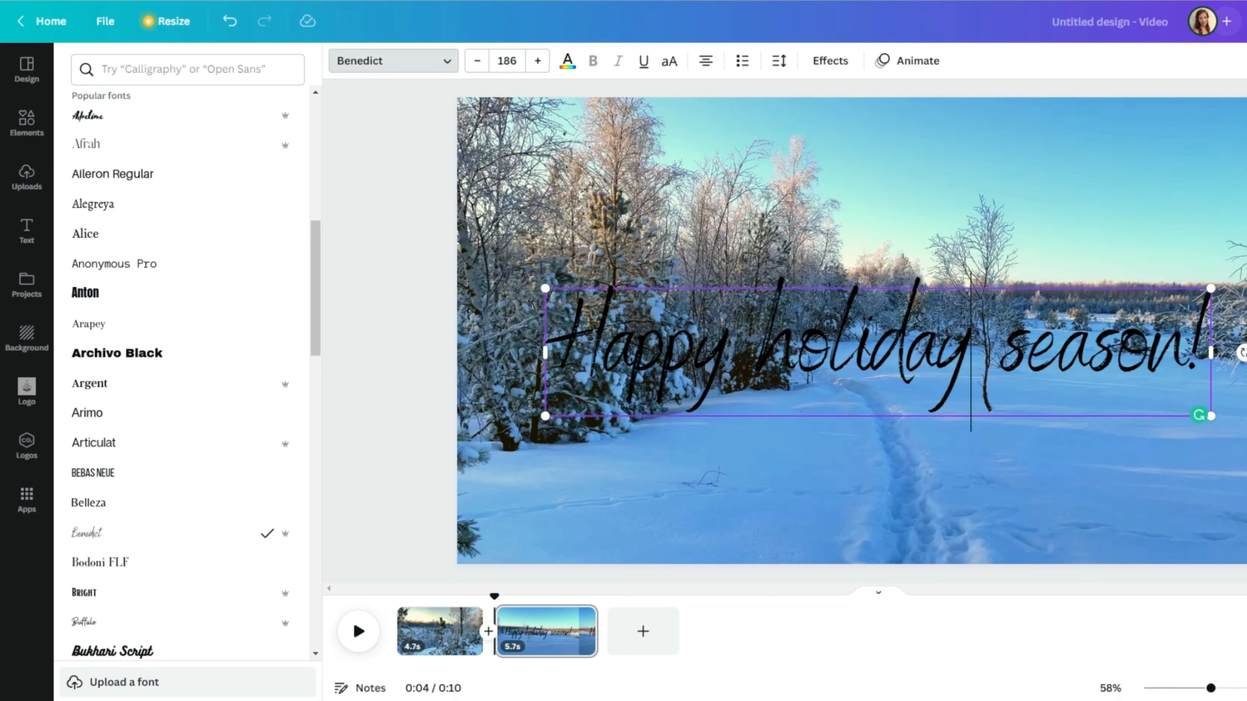
pyautogui.moveTo(856, 283); pyautogui.dragTo(864, 432)
pyautogui.click(357, 647)
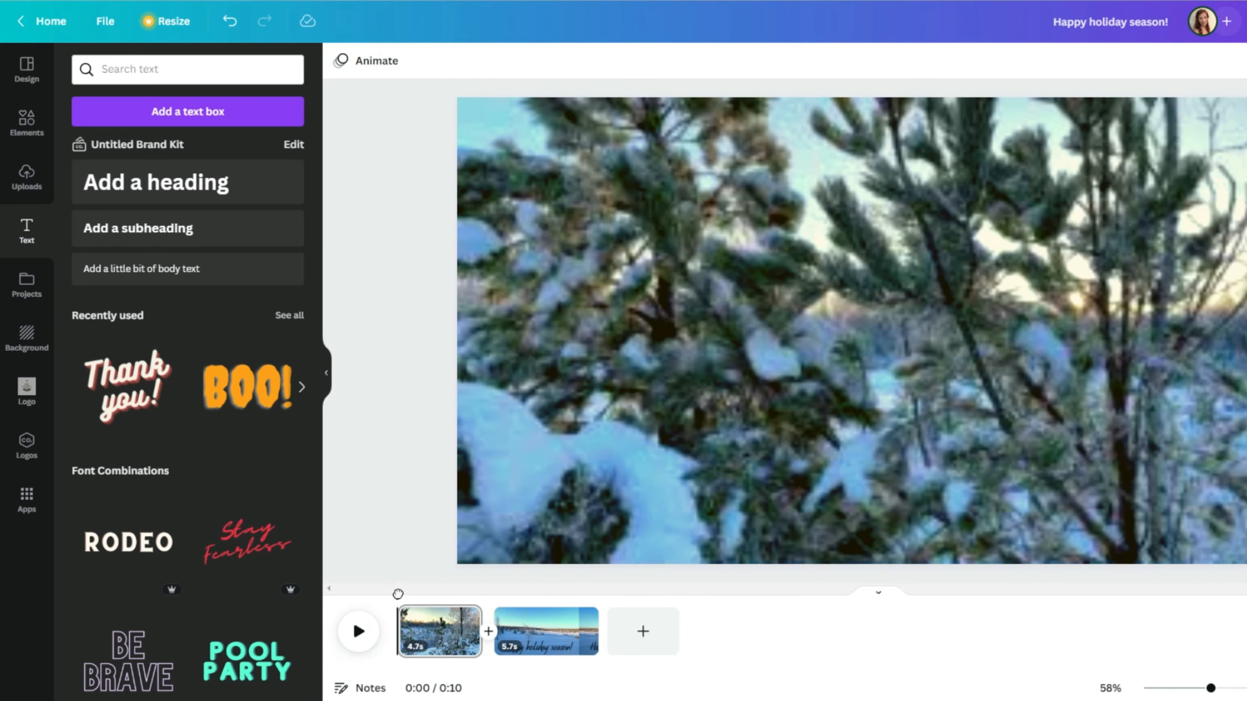
# Step: Colour the holiday text yellow #E3E65C and give it the Neon glow effect
pyautogui.click(656, 498)
pyautogui.click(568, 61)
pyautogui.click(87, 138)
pyautogui.click(123, 266)
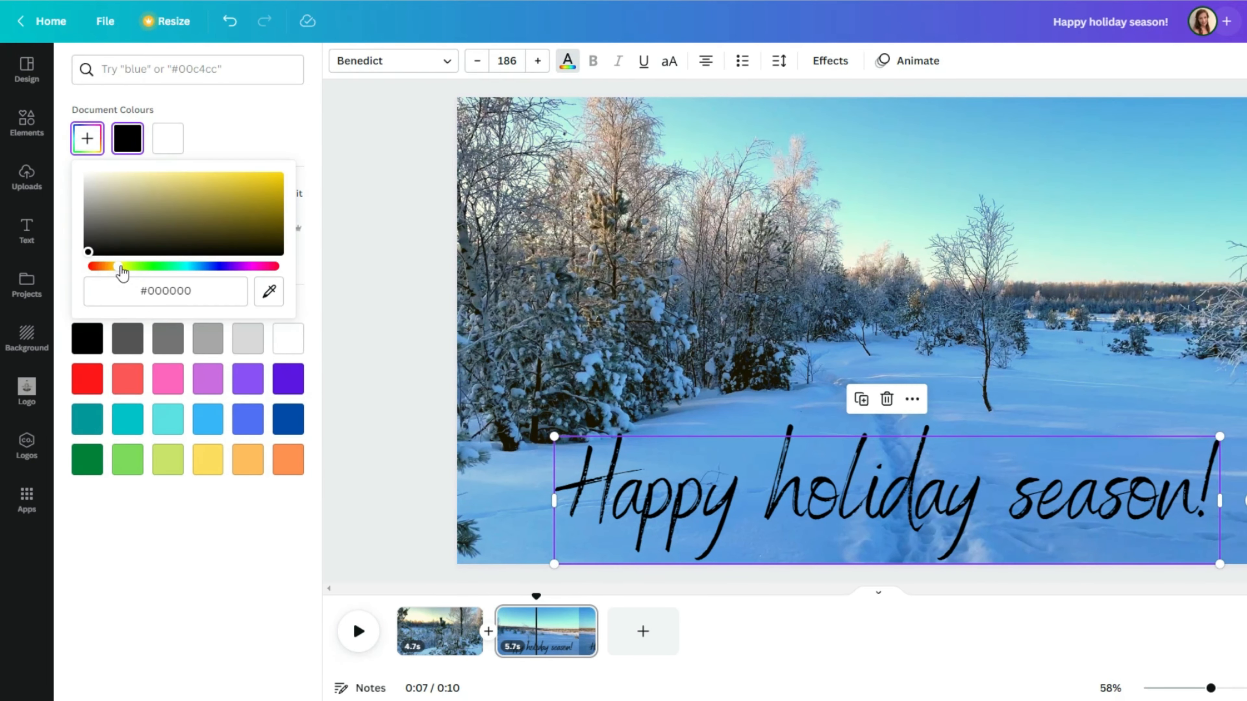
pyautogui.click(204, 181)
pyautogui.click(830, 60)
pyautogui.click(181, 348)
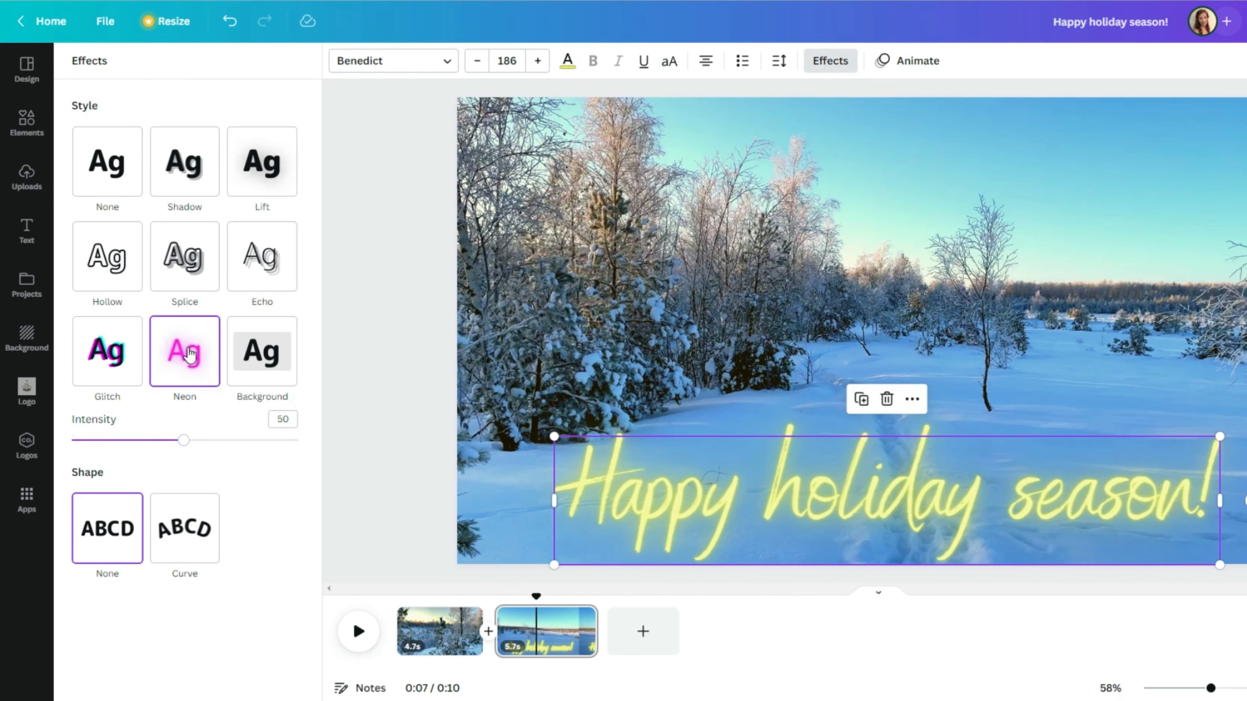
pyautogui.click(917, 61)
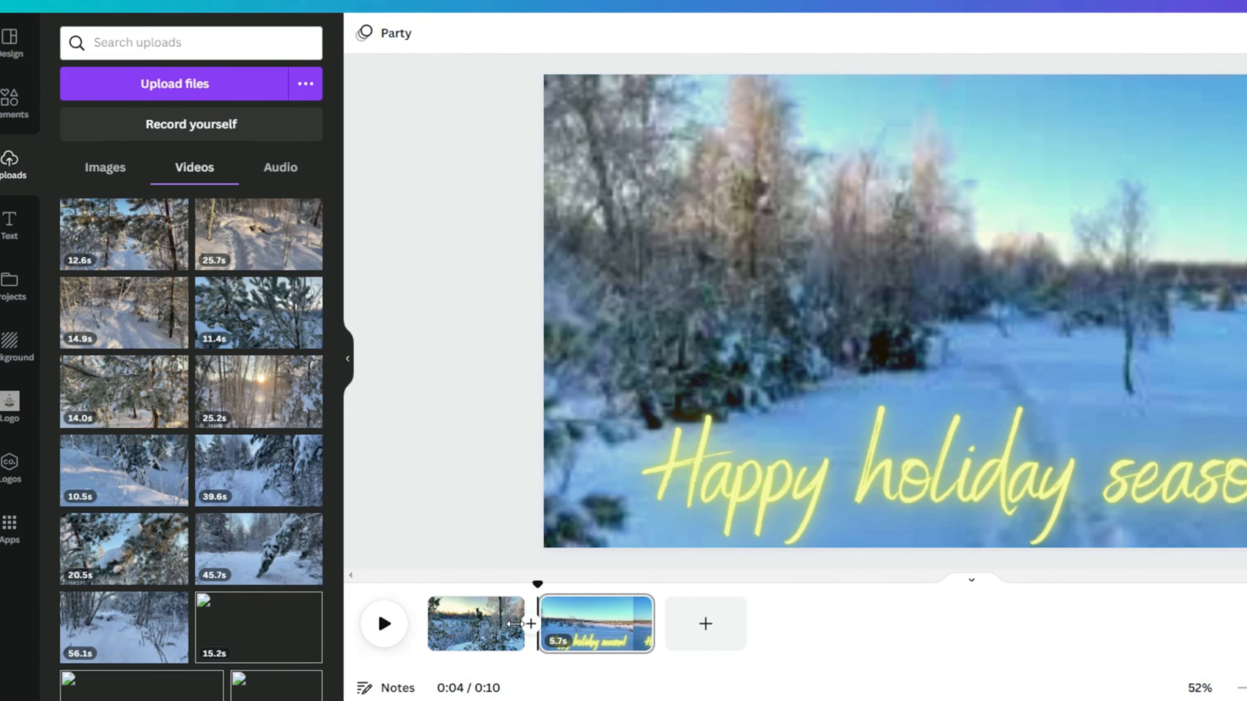
# Step: Try the Dissolve, Slide, Circle Wipe, Colour Wipe and Line Wipe transitions between the first two clips
pyautogui.click(537, 633)
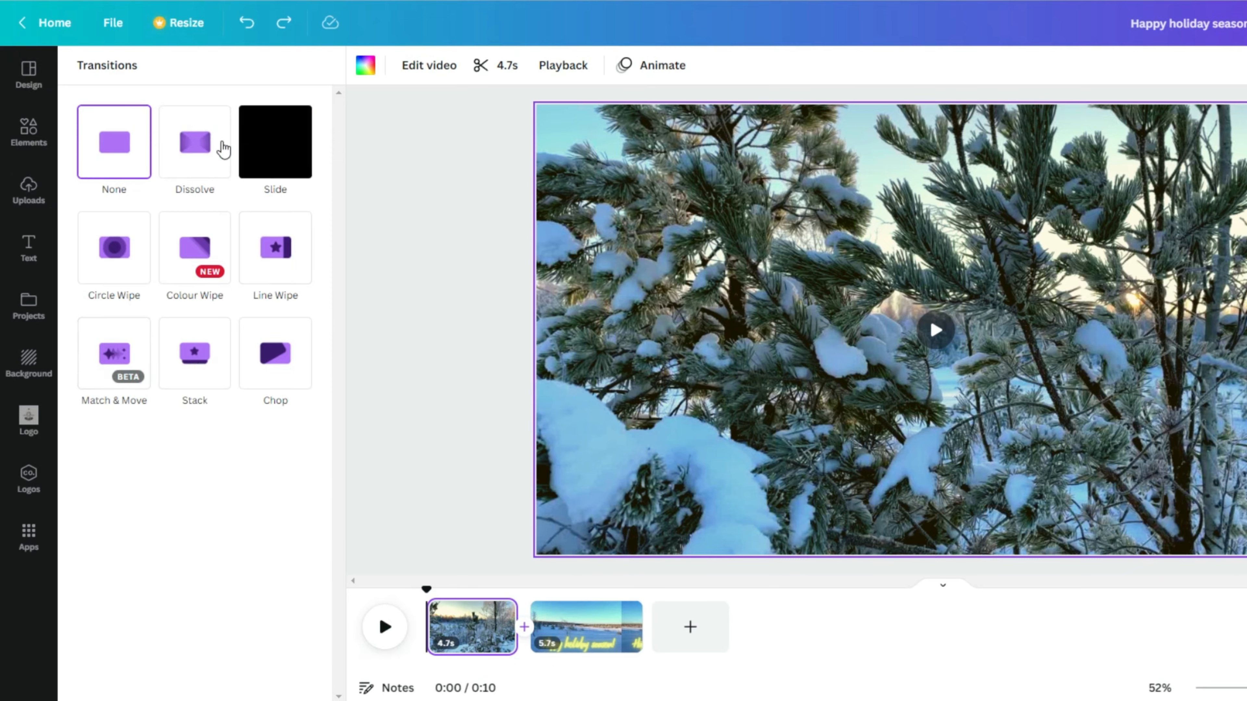
pyautogui.click(199, 67)
pyautogui.click(223, 86)
pyautogui.click(175, 169)
pyautogui.click(123, 313)
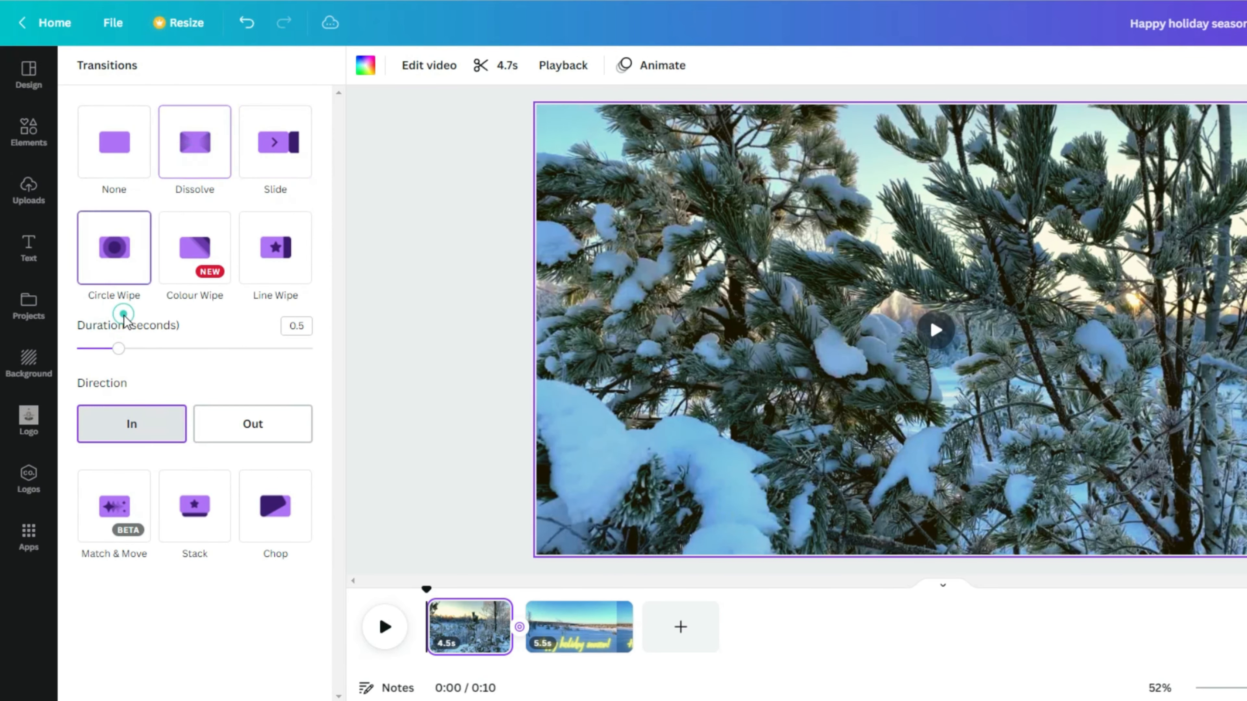
pyautogui.click(192, 265)
pyautogui.click(294, 256)
pyautogui.click(27, 189)
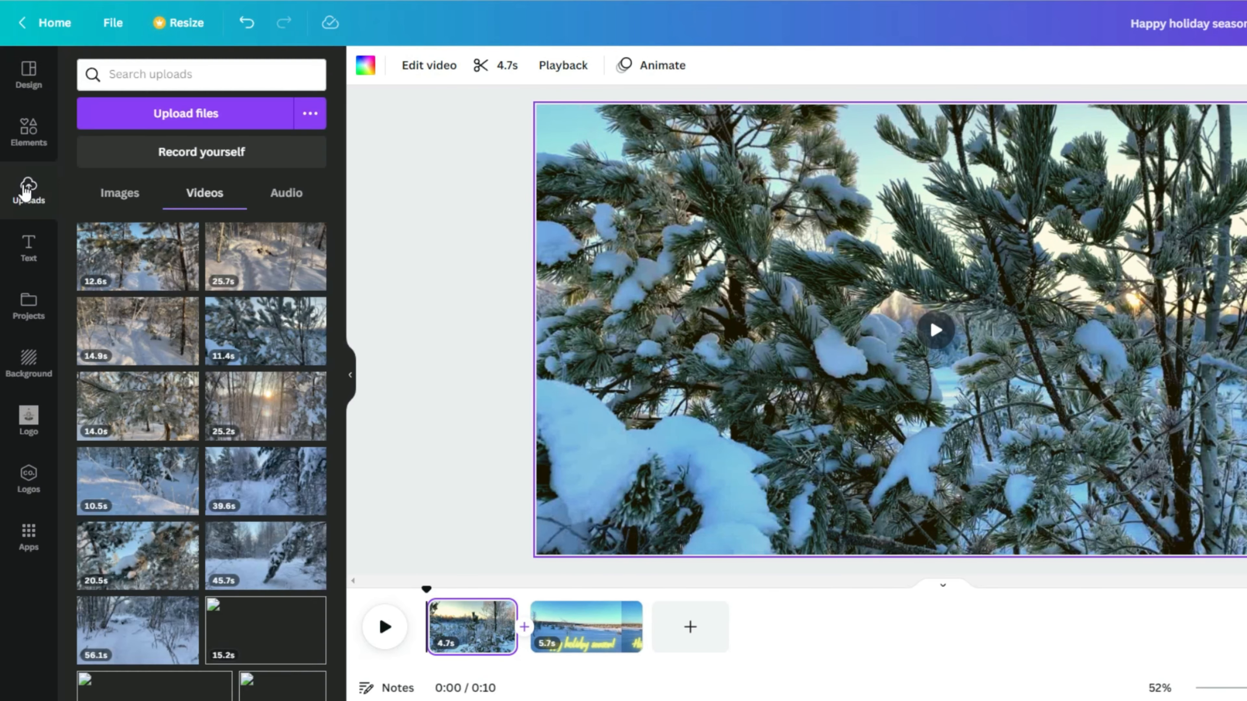
# Step: Add the 56.1s and 25.2s snowy clips, trimmed to 6.2 and 5.7 seconds, at the video's start
pyautogui.moveTo(181, 614); pyautogui.dragTo(692, 626)
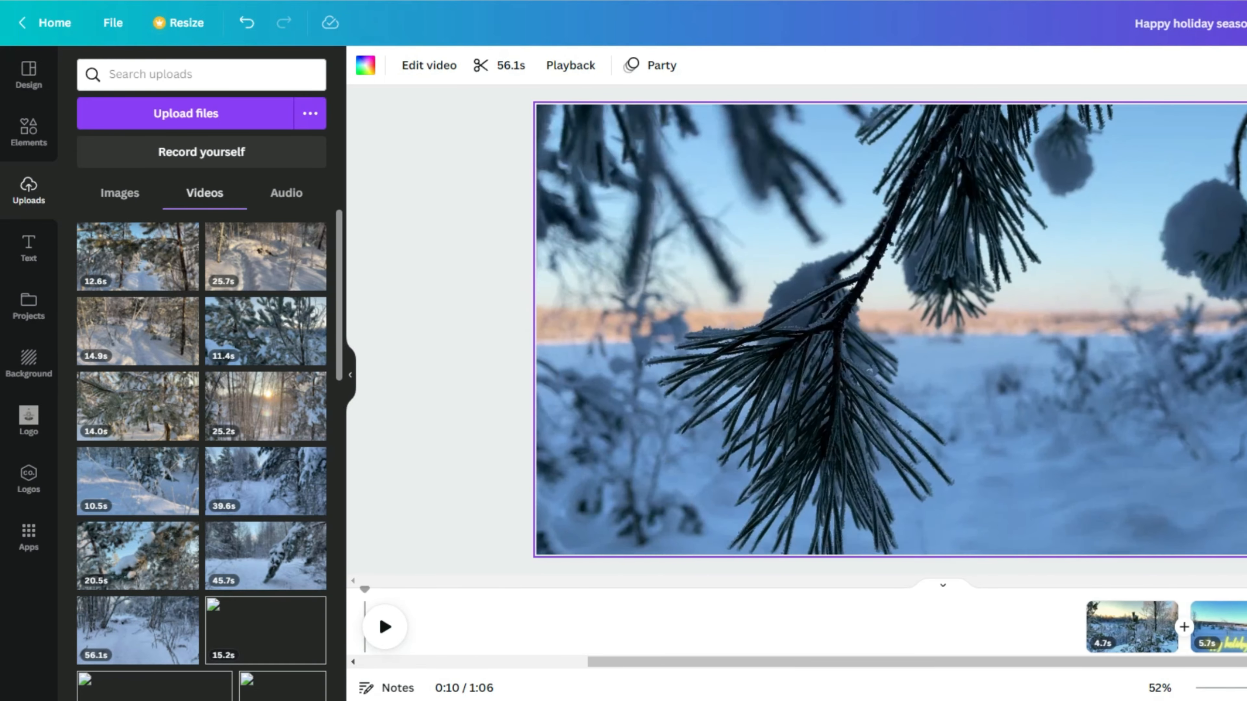
pyautogui.click(764, 641)
pyautogui.click(776, 603)
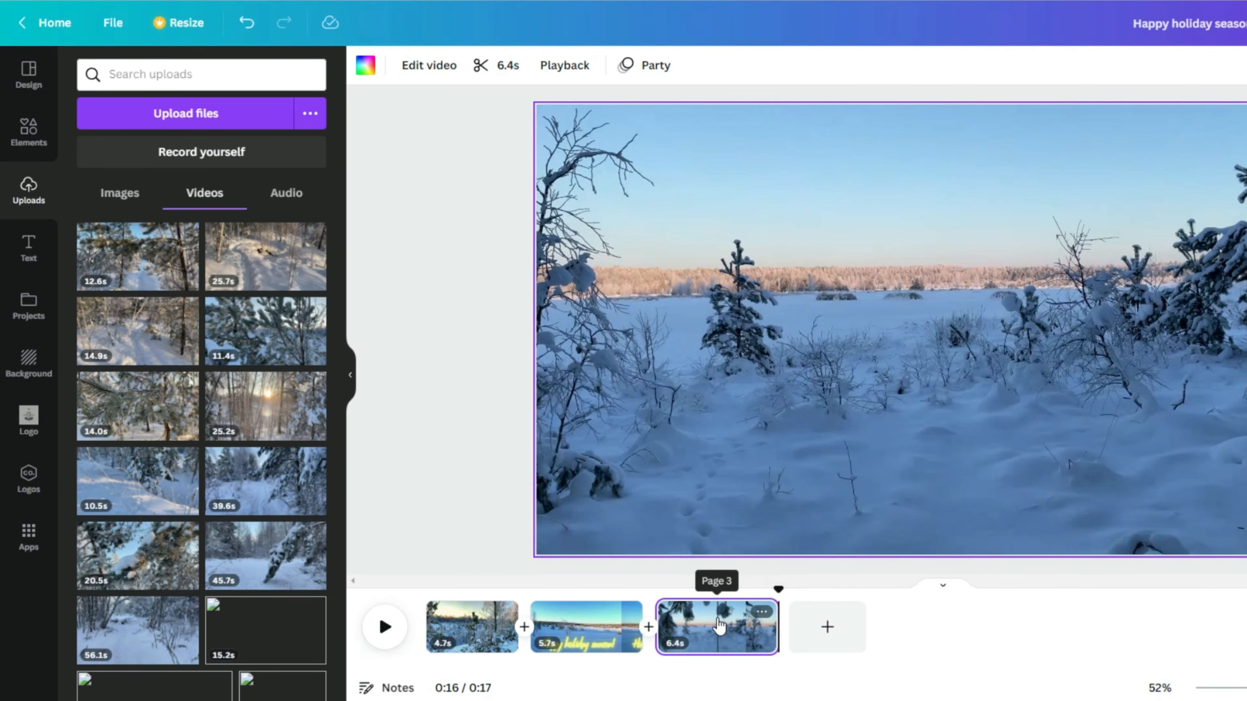
pyautogui.moveTo(716, 626); pyautogui.dragTo(442, 627)
pyautogui.moveTo(264, 418); pyautogui.dragTo(809, 628)
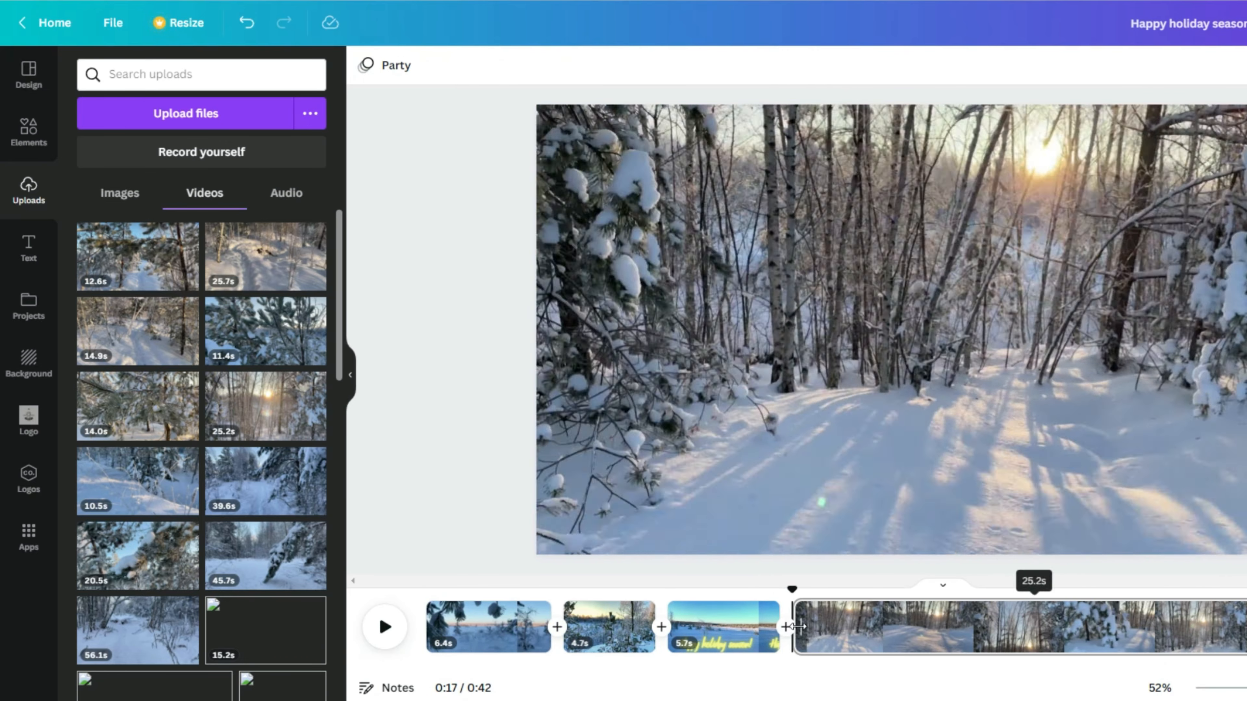
pyautogui.click(1029, 629)
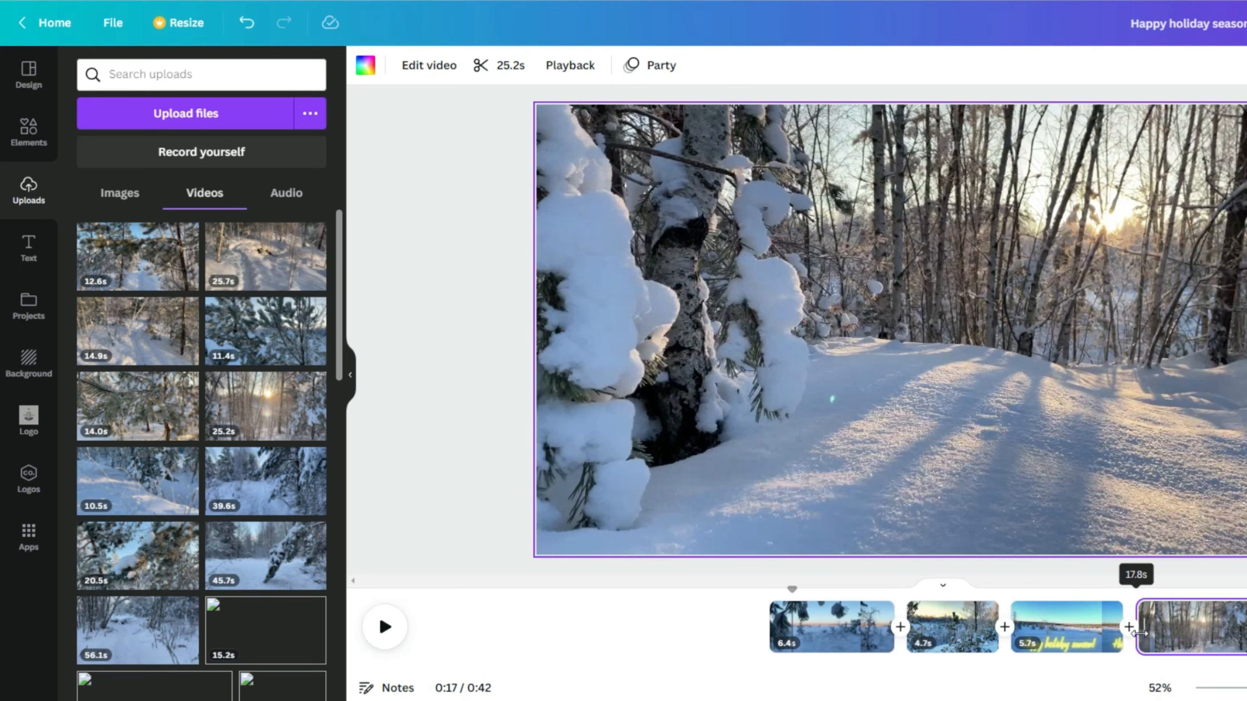
pyautogui.moveTo(1139, 633); pyautogui.dragTo(906, 629)
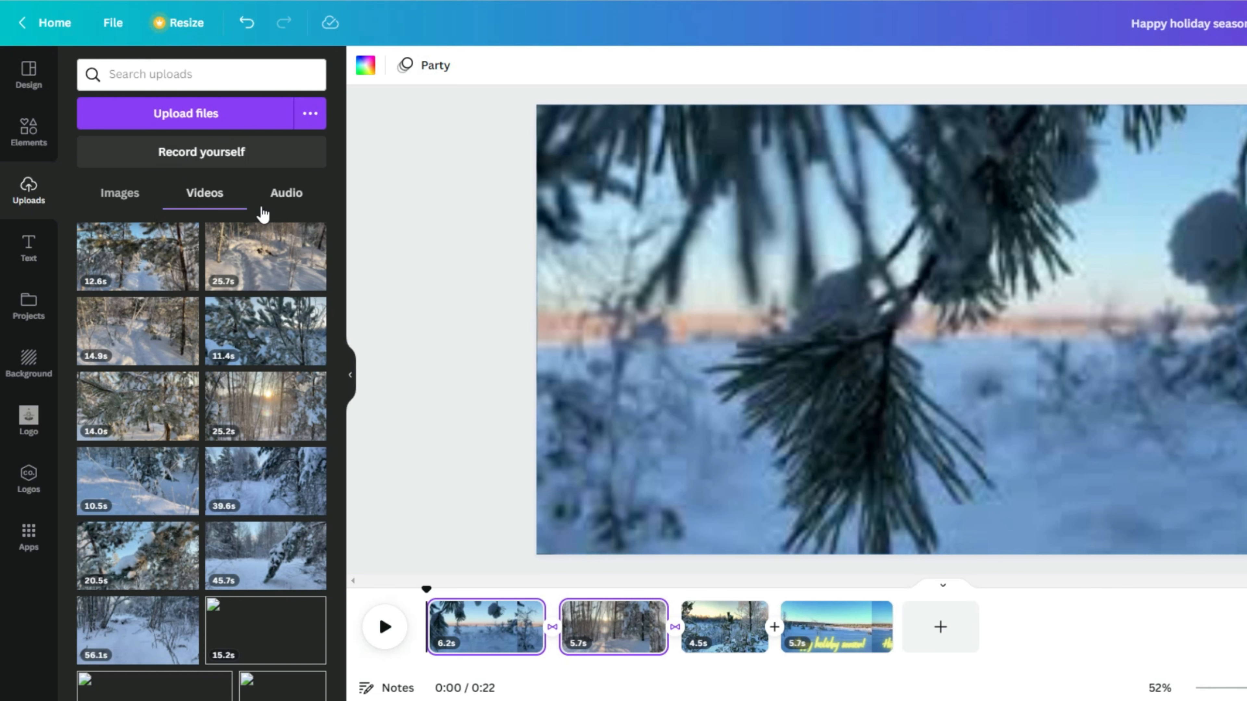
# Step: Upload the Joy To The World mp3 under Uploads > Audio and place it beneath the clips
pyautogui.click(284, 197)
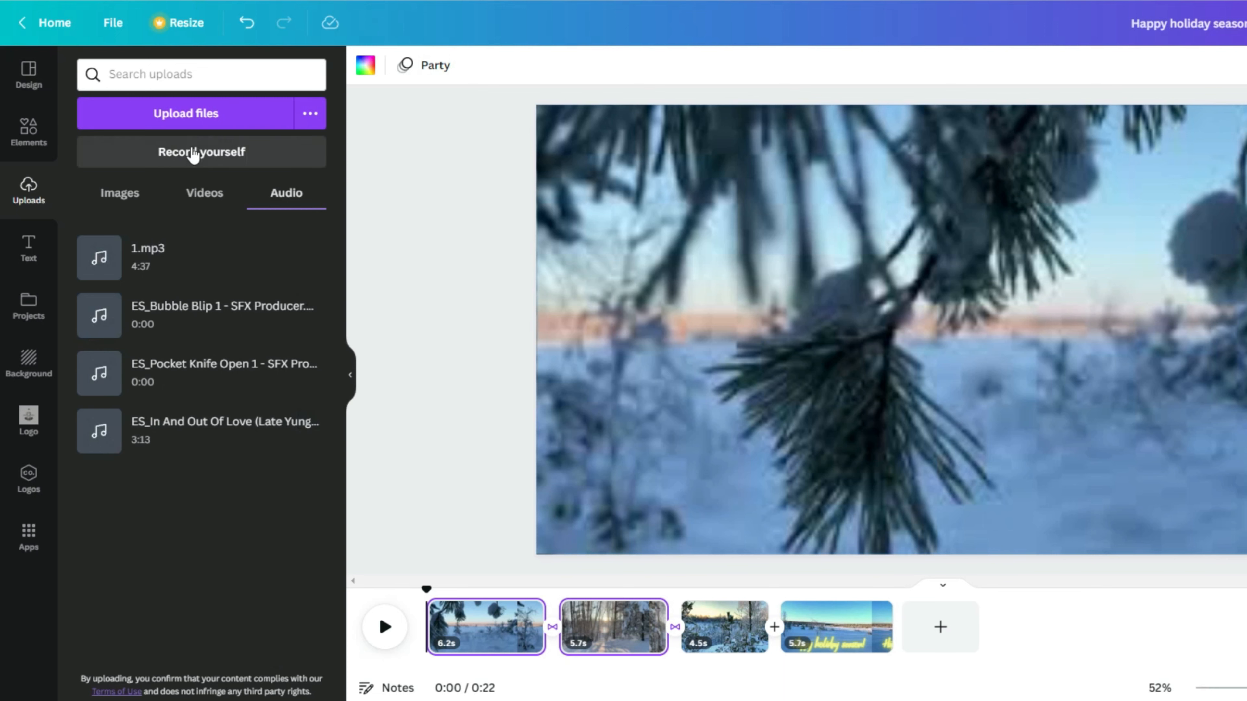
pyautogui.click(195, 118)
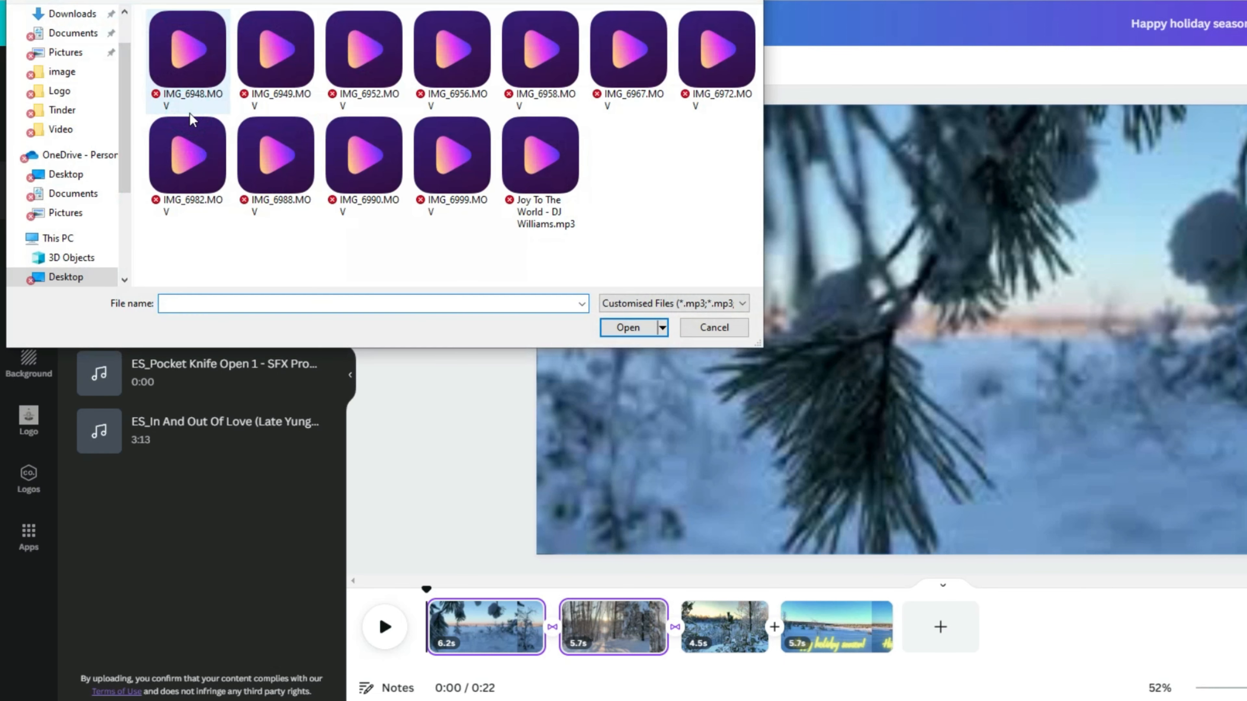
pyautogui.click(628, 328)
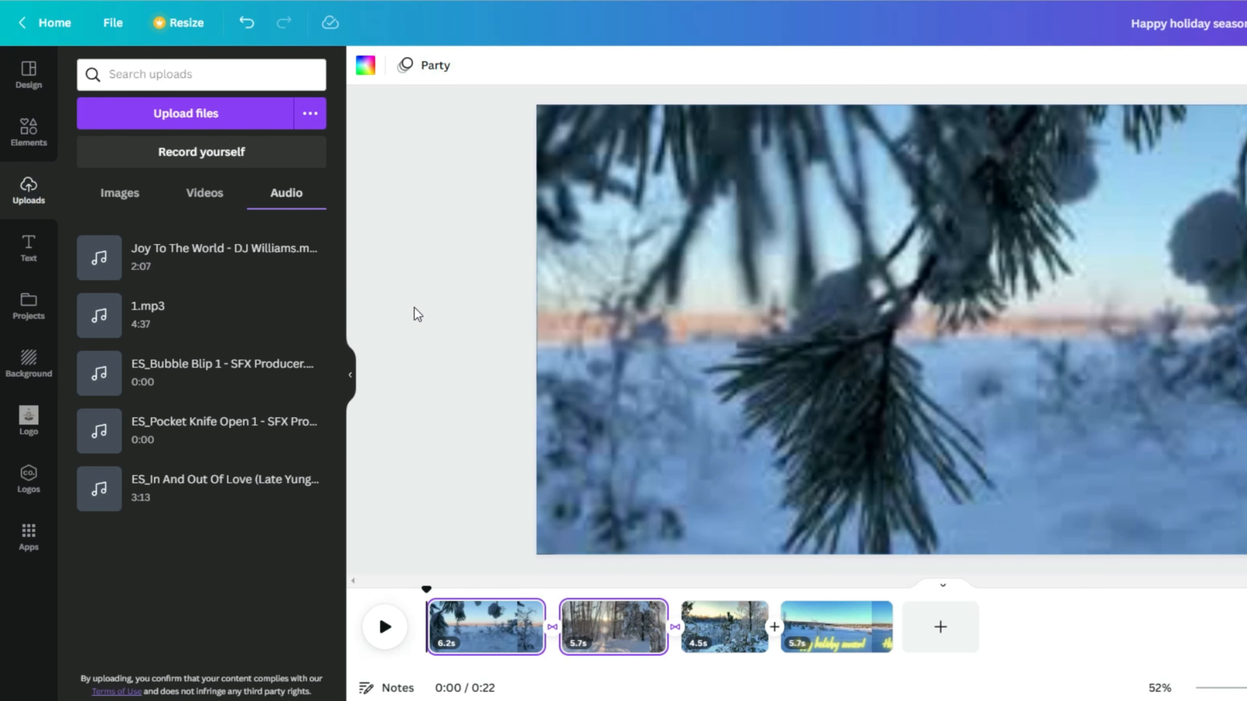
pyautogui.moveTo(245, 259); pyautogui.dragTo(427, 637)
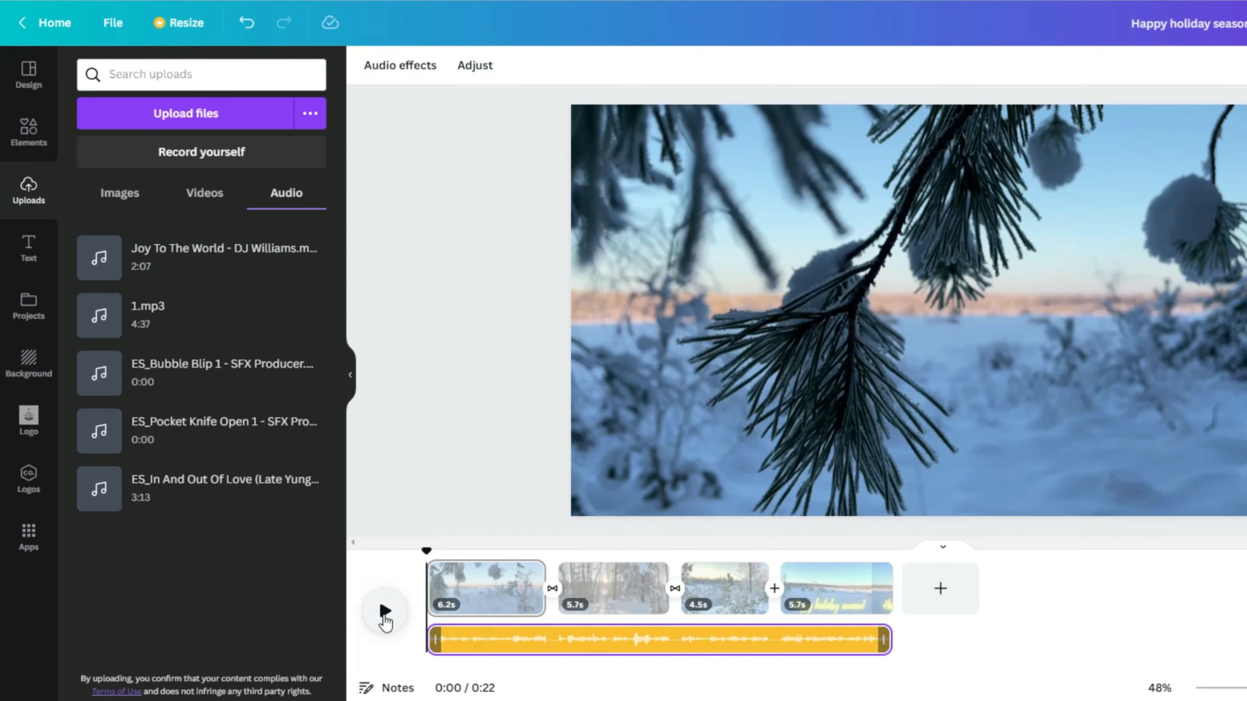
pyautogui.click(385, 610)
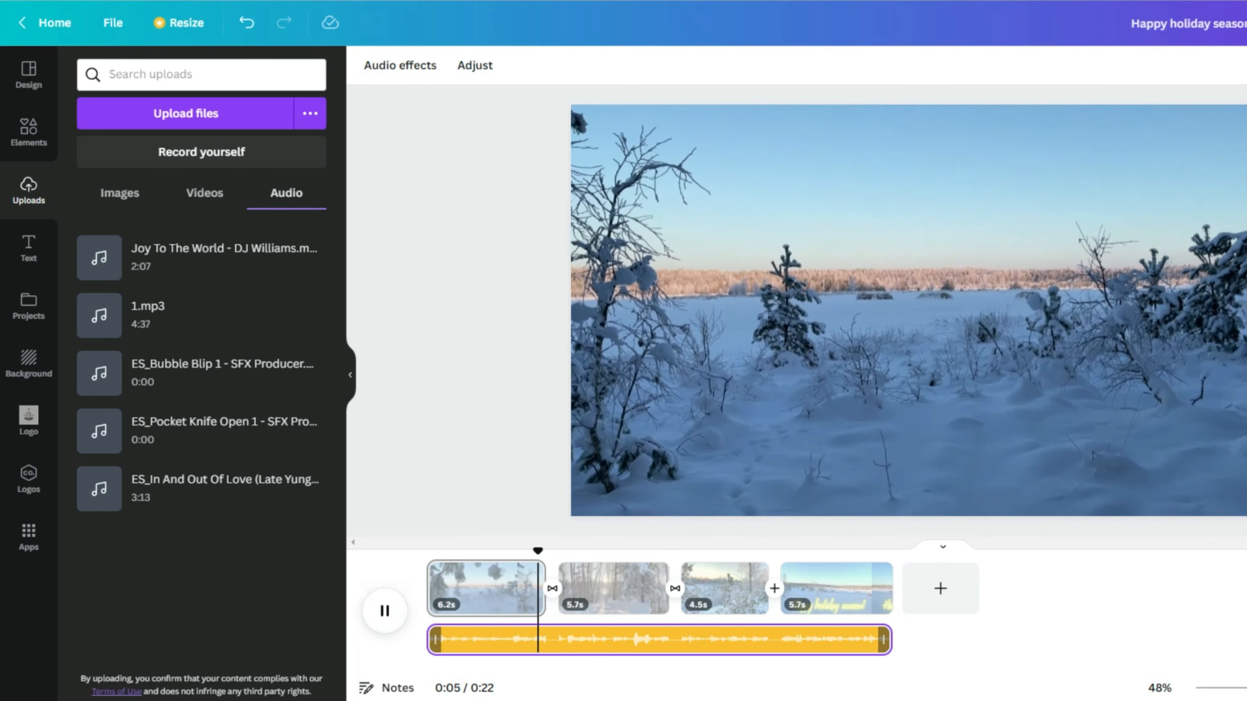
pyautogui.press('space')
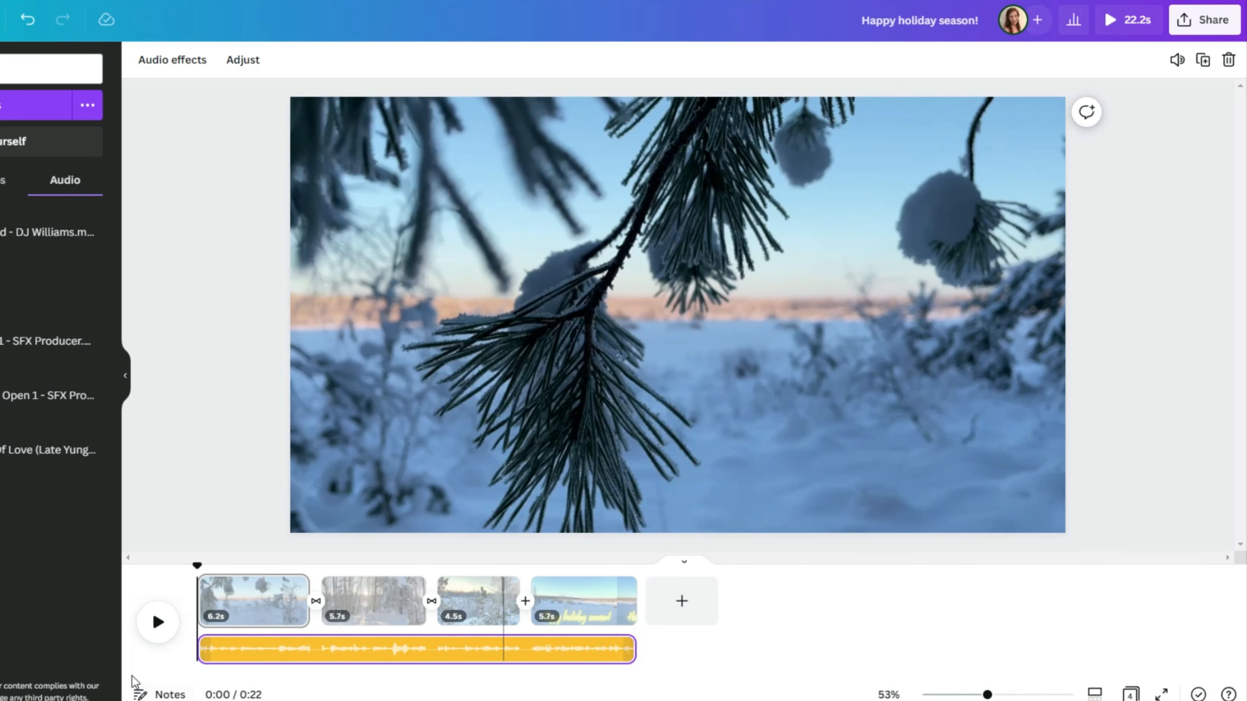
# Step: Set the video clips' volume to 0 so all four are muted
pyautogui.click(245, 601)
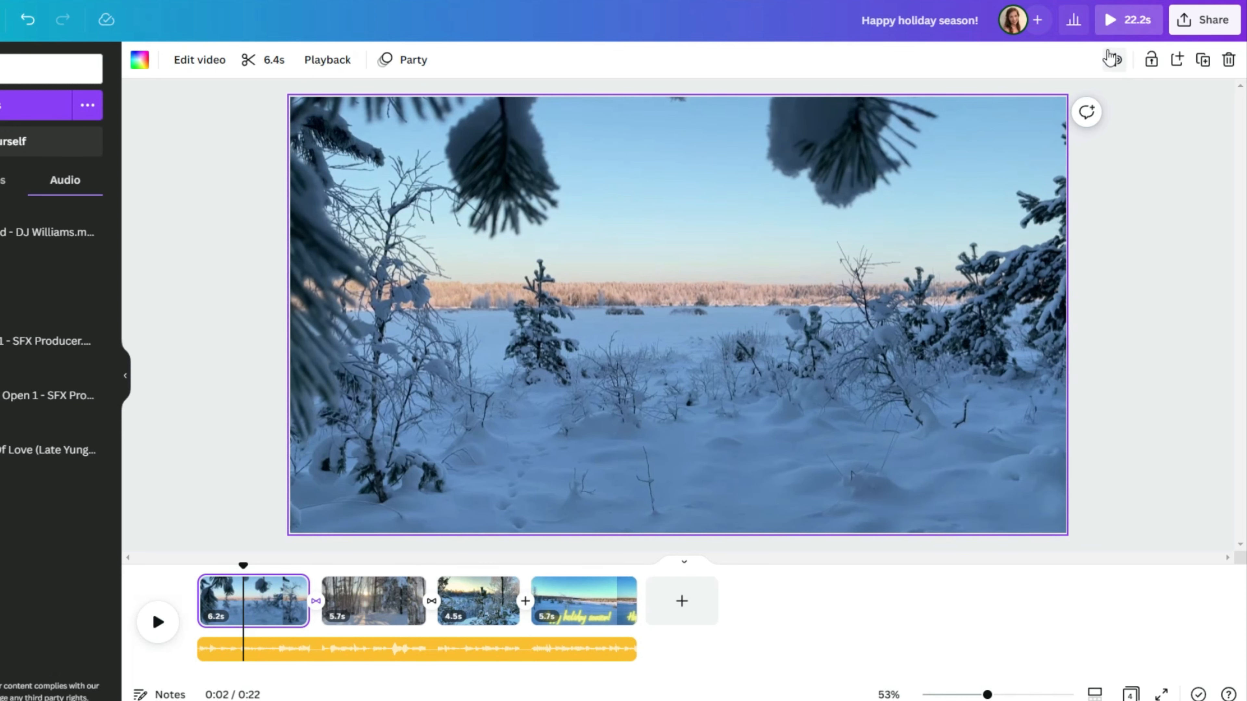
pyautogui.click(1114, 60)
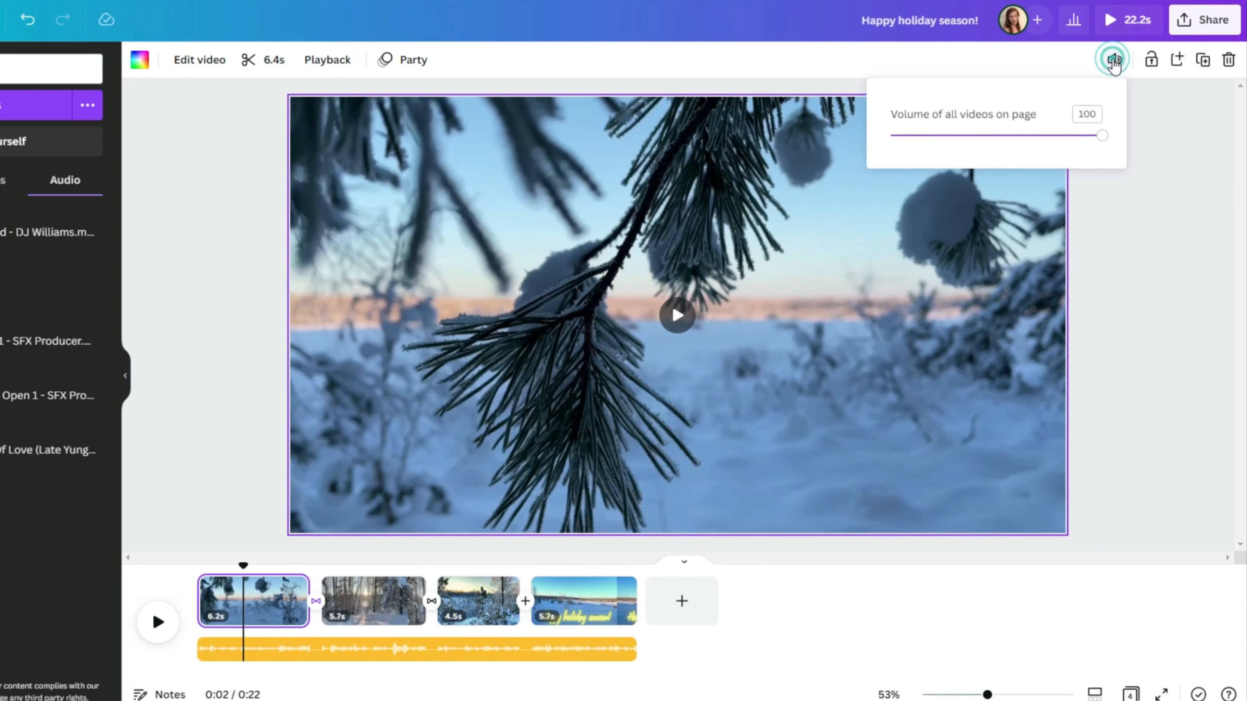
pyautogui.click(1102, 136)
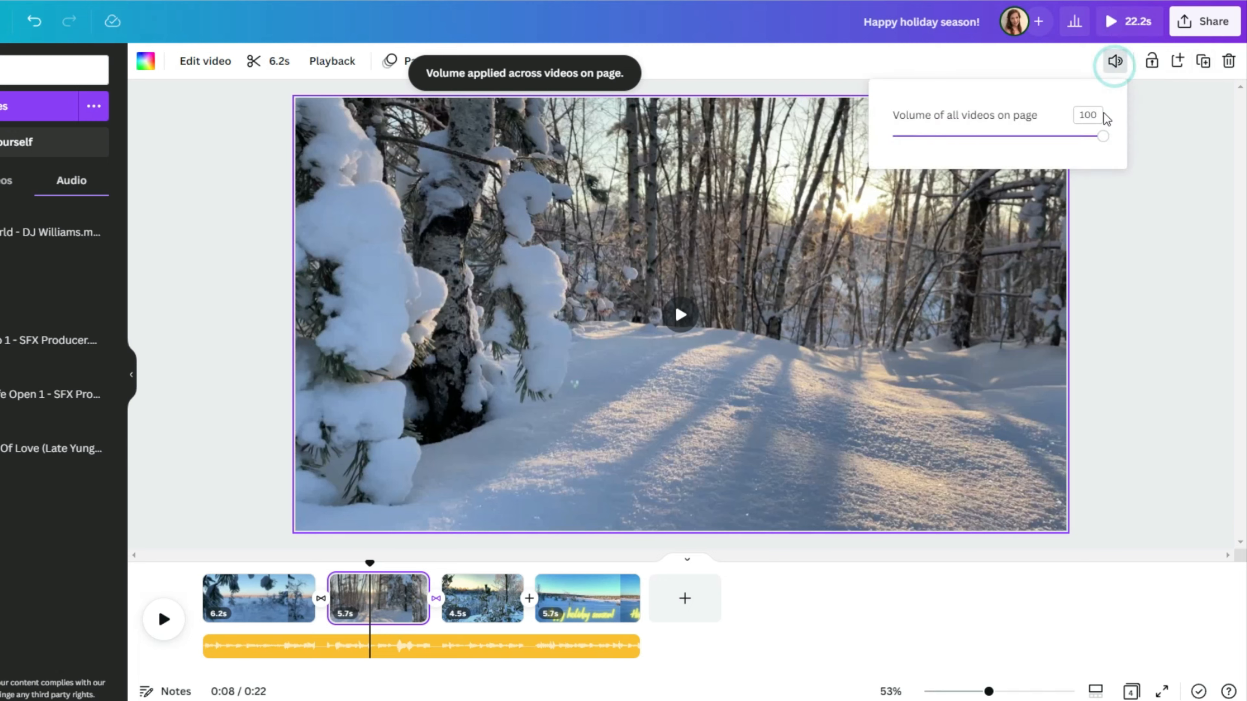
pyautogui.write('0')
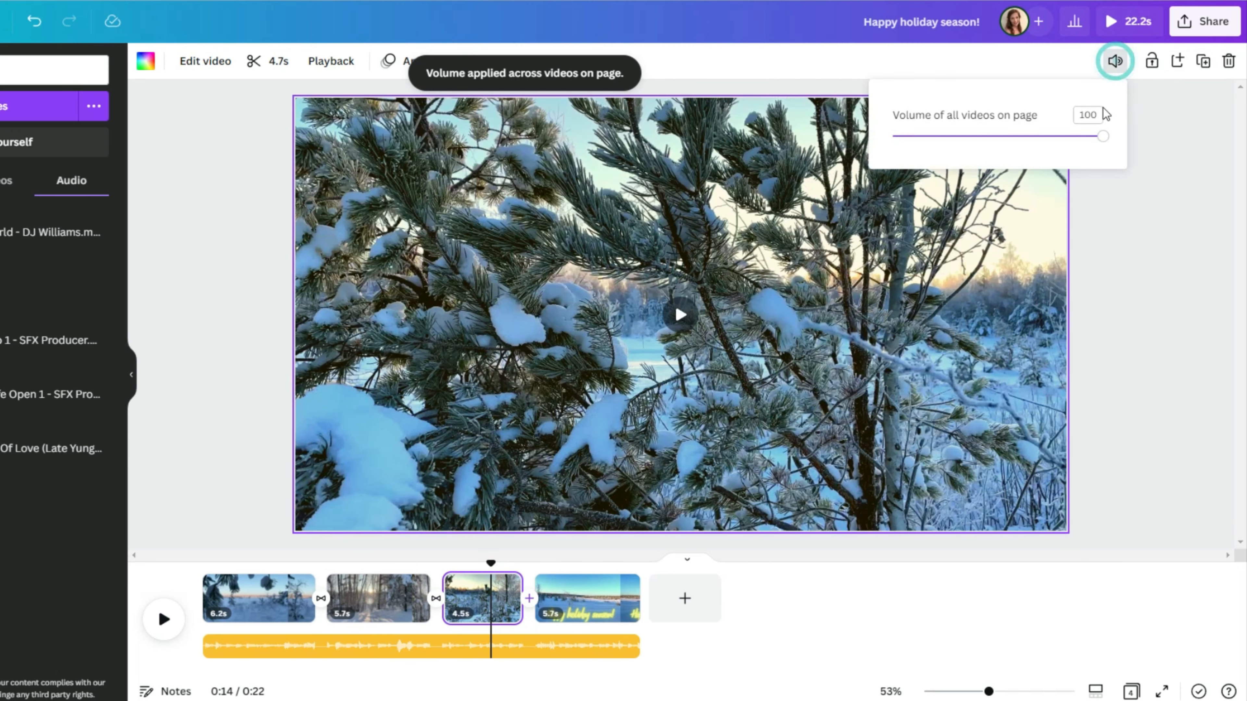
pyautogui.write('0')
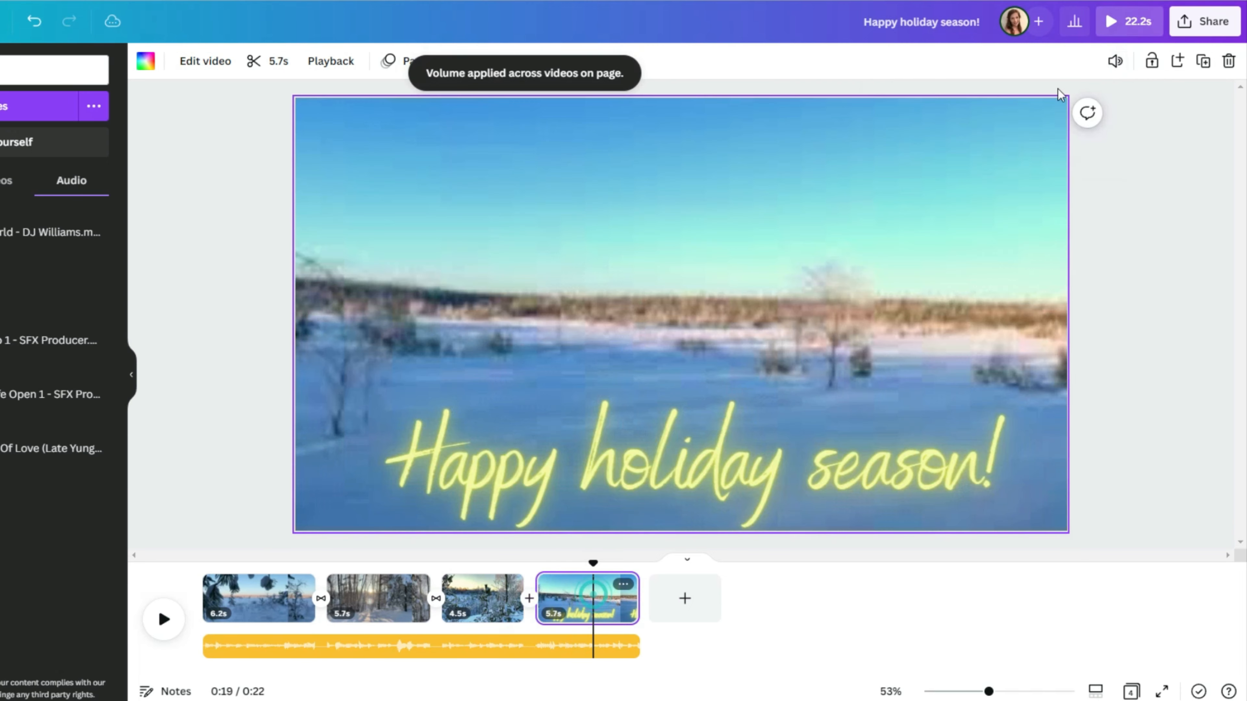
pyautogui.click(1114, 60)
pyautogui.moveTo(1103, 136); pyautogui.dragTo(892, 136)
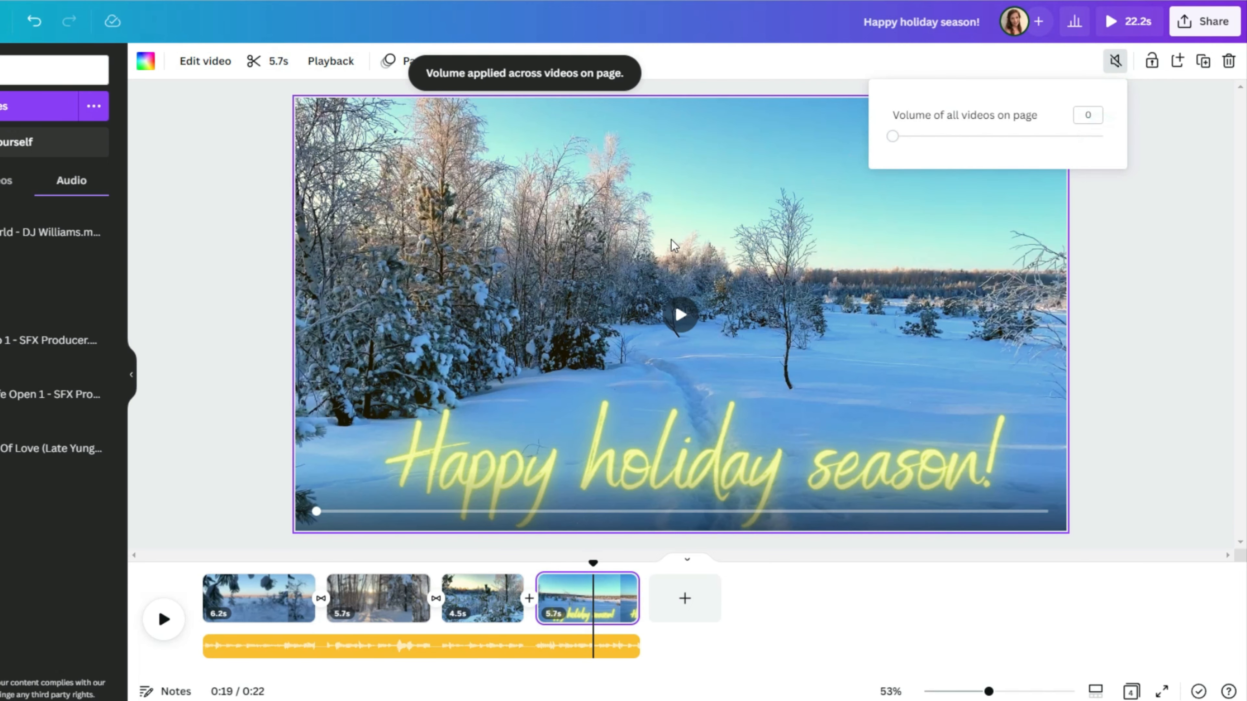
pyautogui.click(221, 414)
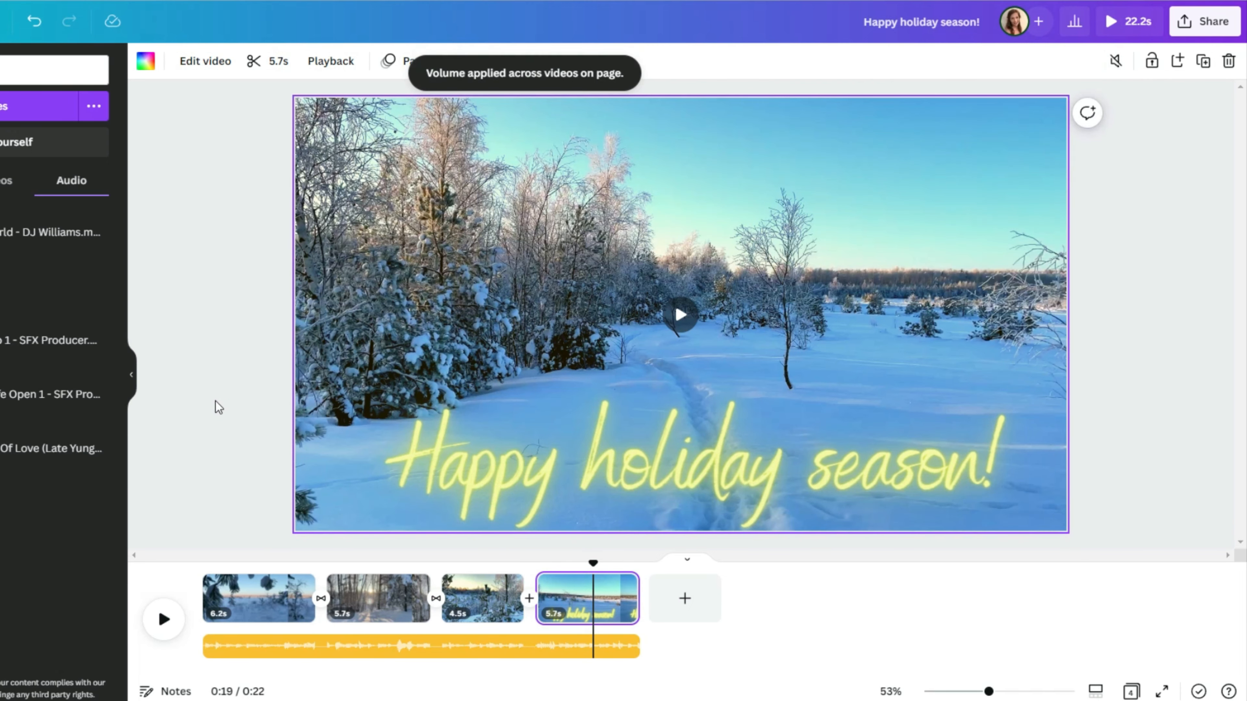
# Step: Give the Joy To The World music track a 3.1-second fade-in
pyautogui.click(245, 647)
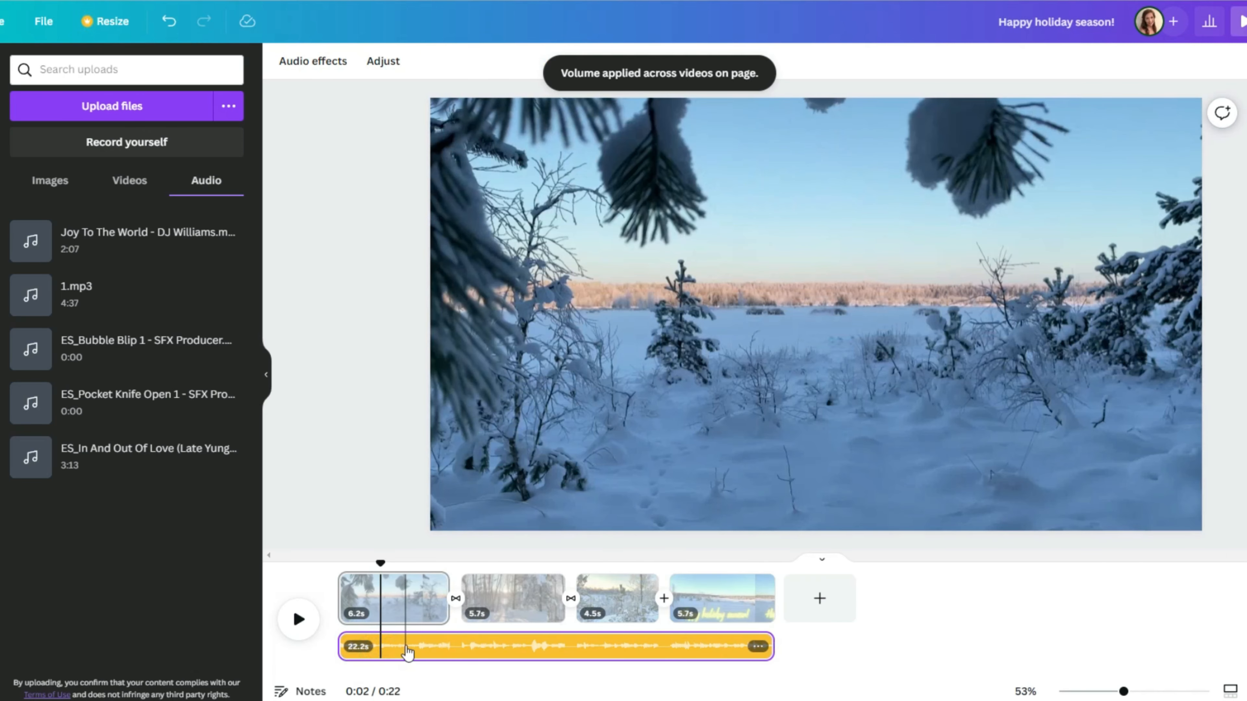
pyautogui.rightClick(273, 650)
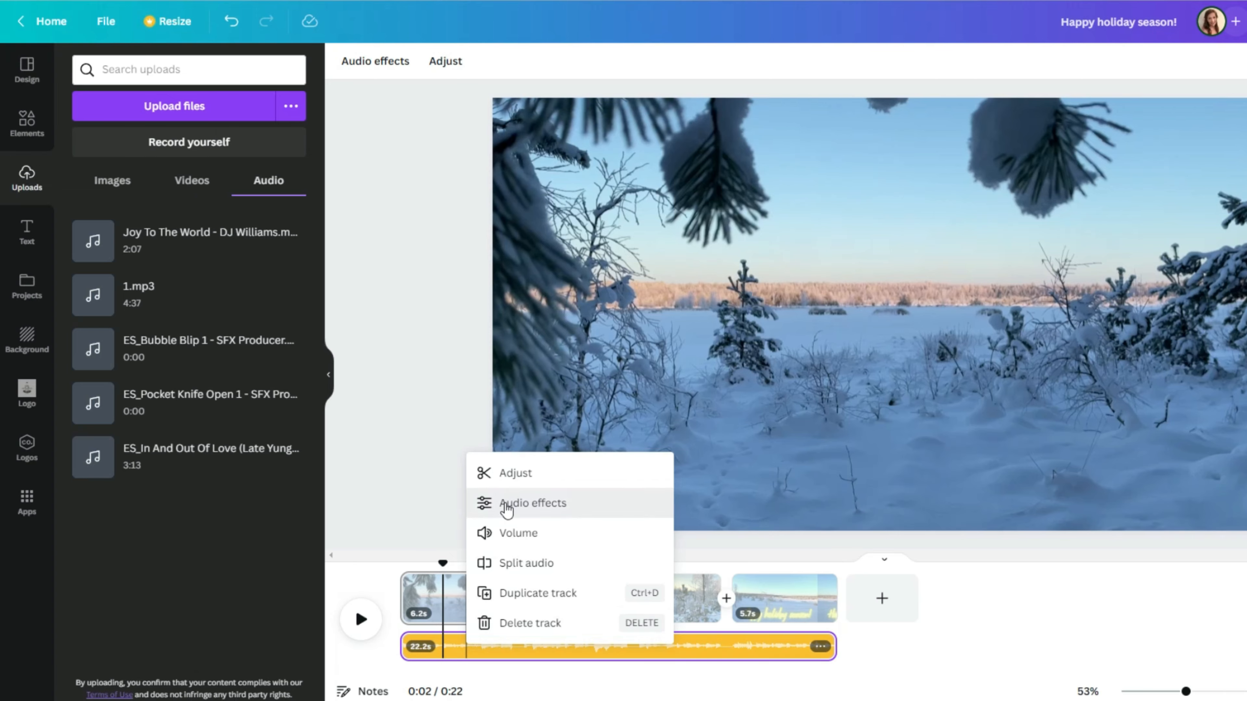
pyautogui.click(459, 503)
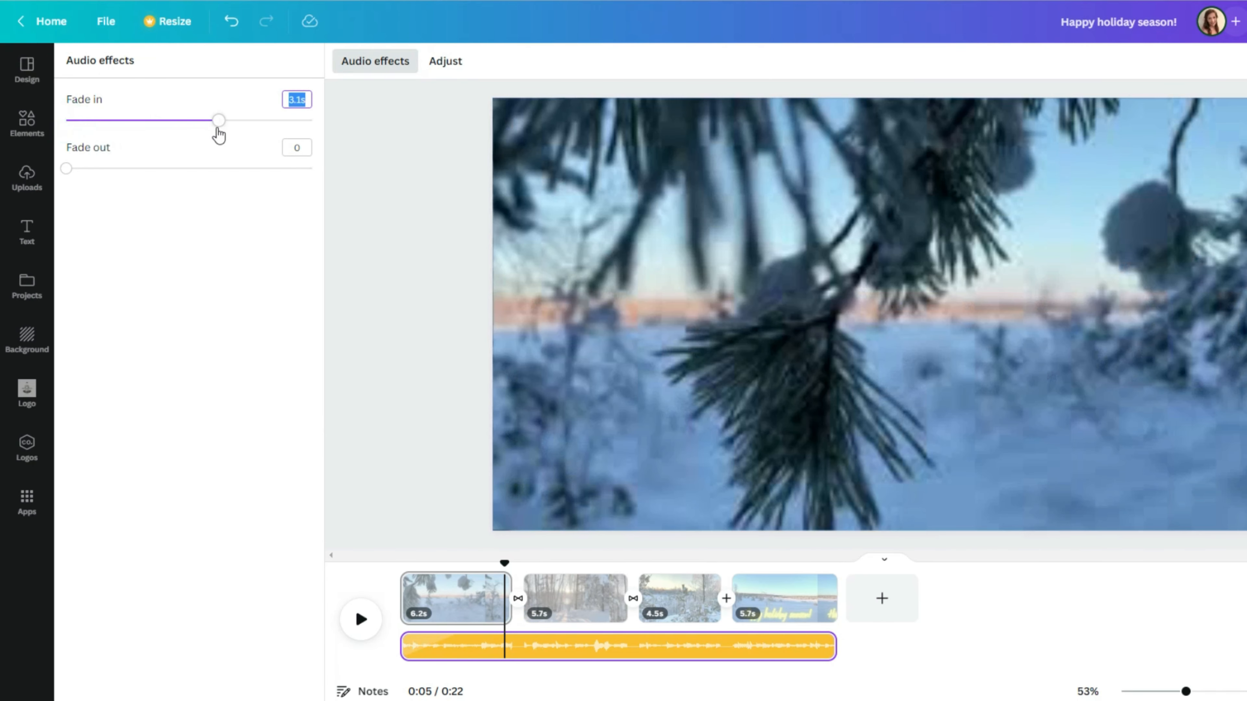